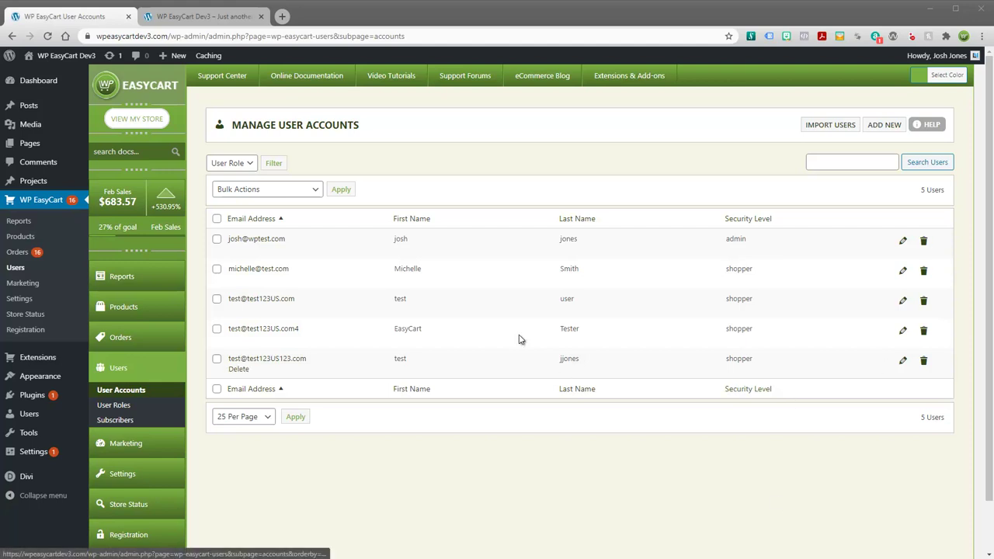
- Look over the store's orders list, then return to the five user accounts
click(121, 339)
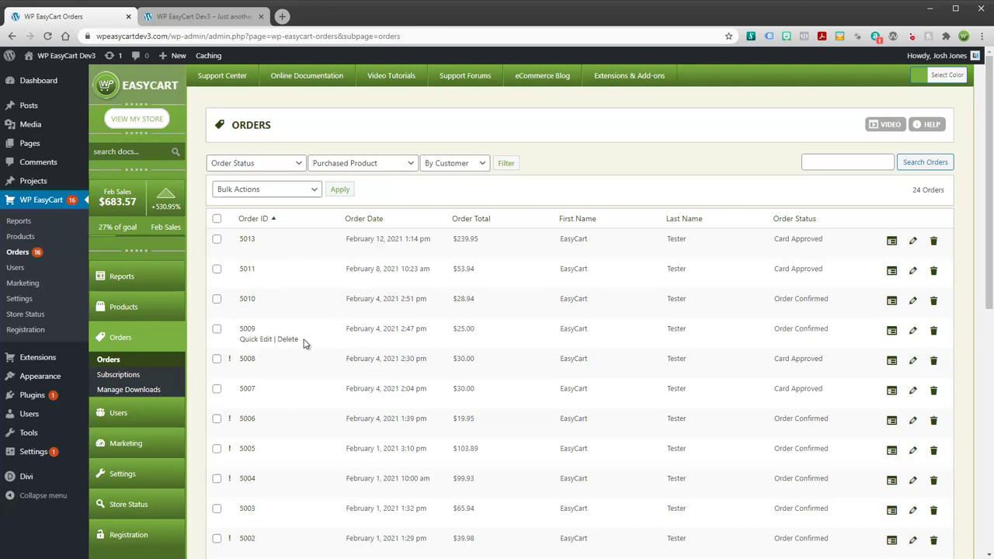
click(128, 418)
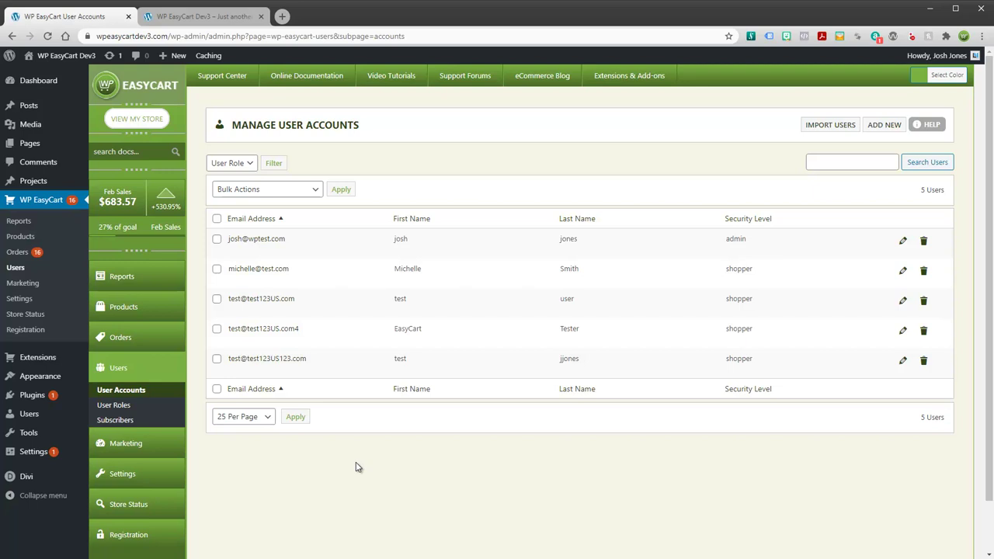
- Open the Checkout settings and switch Guest Checkout off and back on, leaving it enabled
click(129, 477)
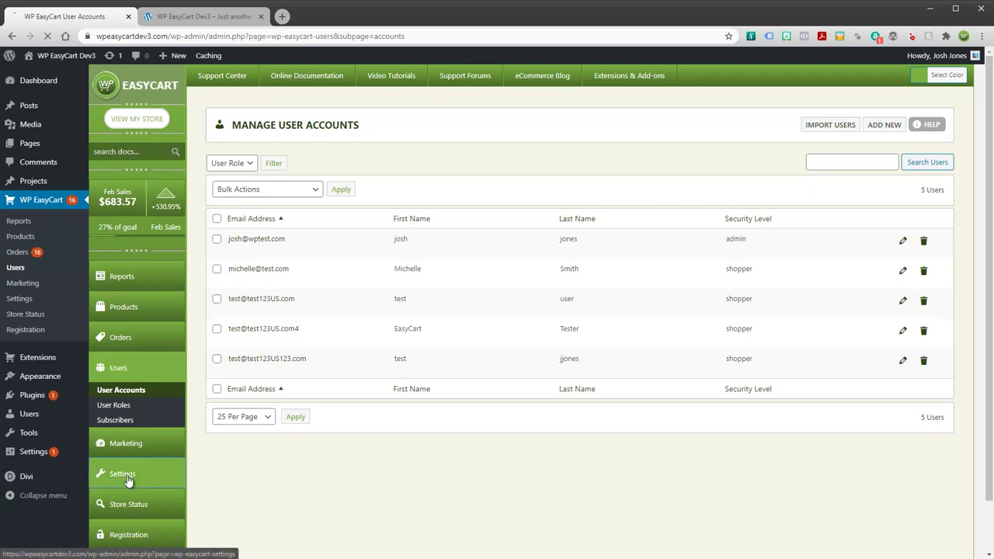
scroll(351, 436, down, 3)
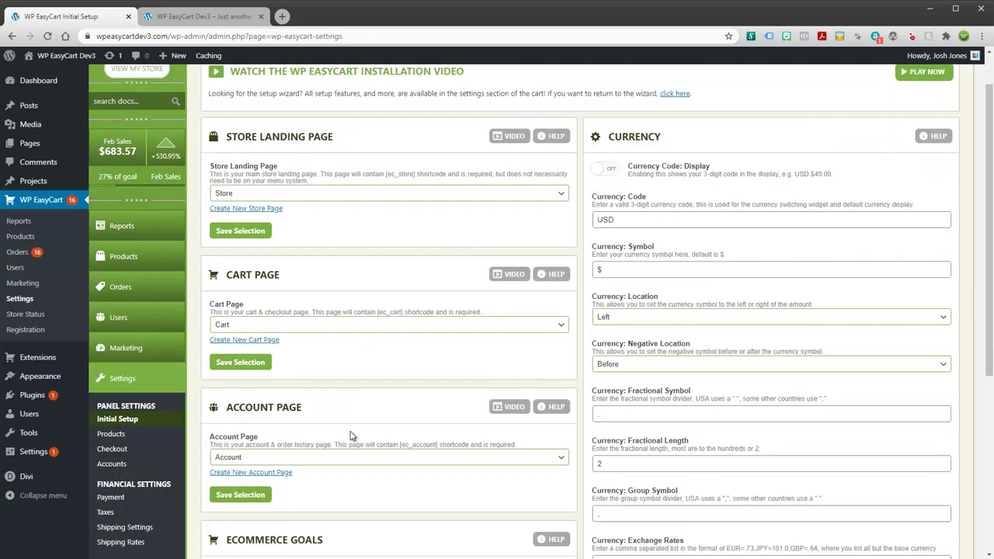
click(110, 335)
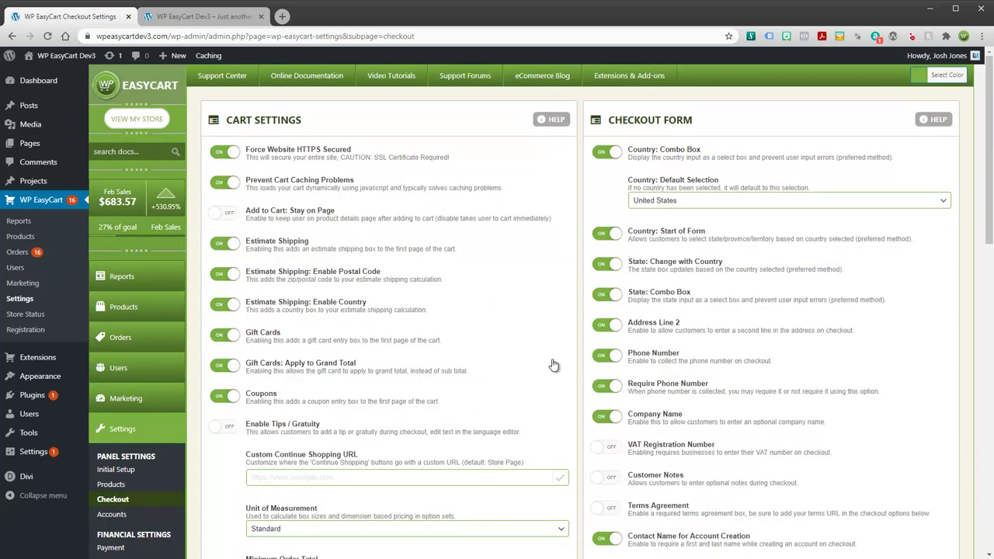
scroll(553, 365, down, 3)
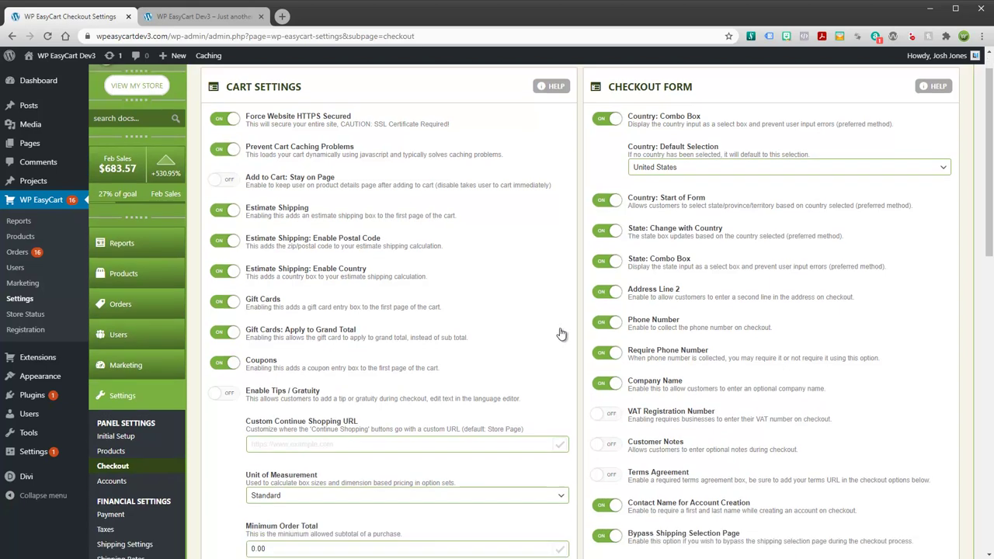
scroll(541, 327, down, 1)
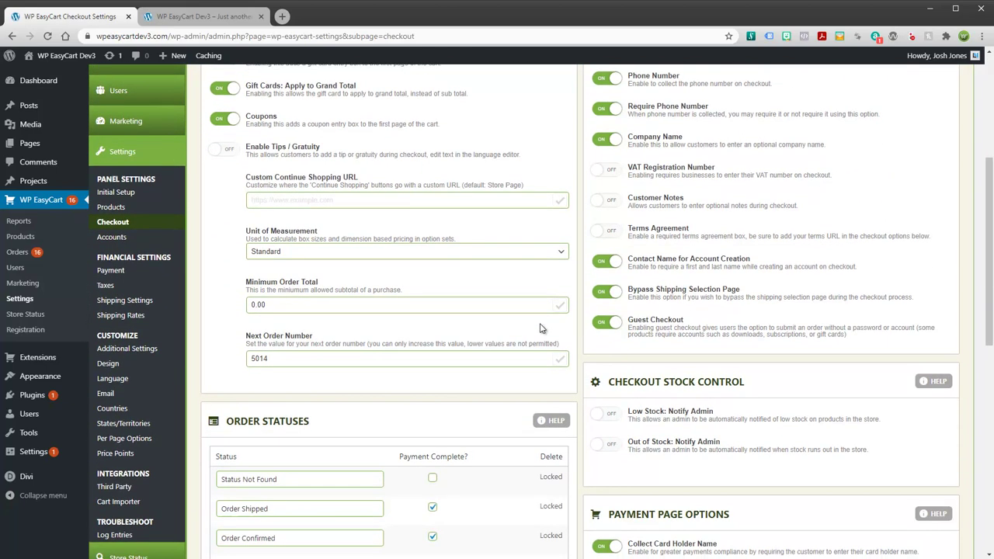
scroll(541, 329, up, 1)
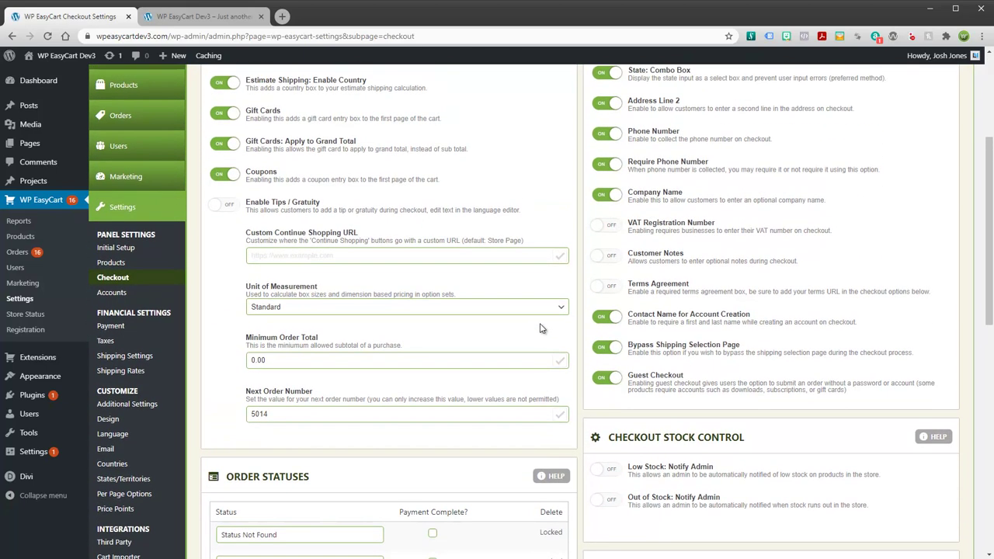
click(606, 381)
click(606, 382)
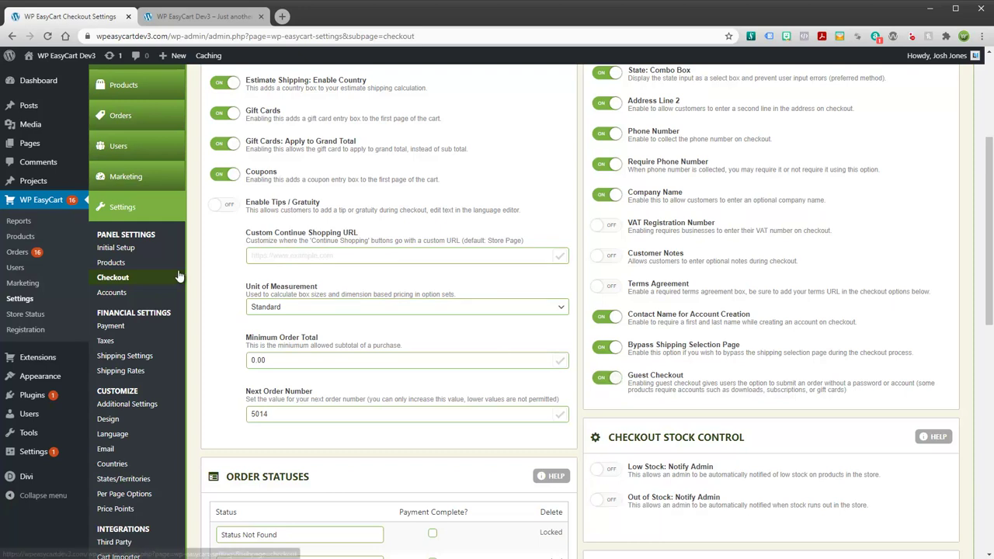
scroll(184, 279, up, 4)
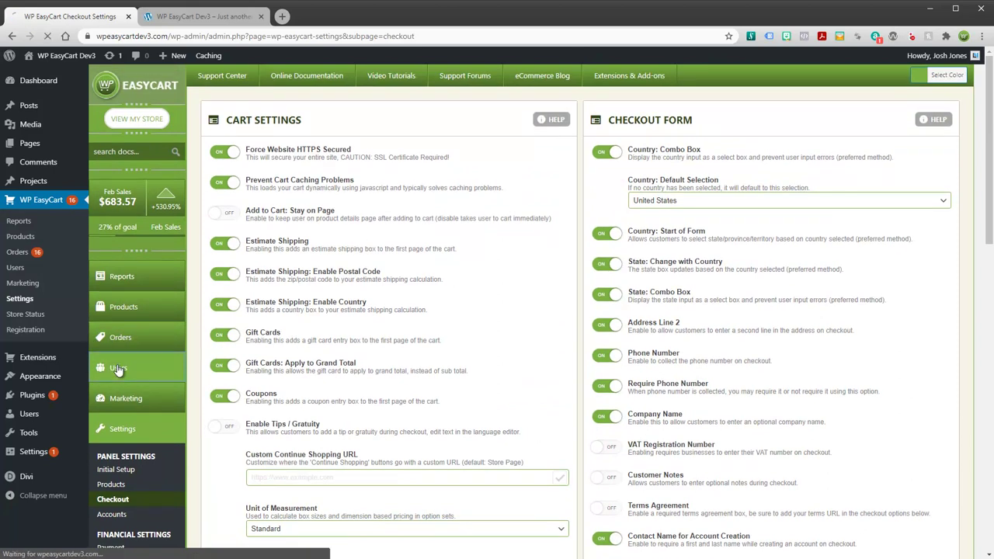
- Back in the user accounts list, highlight the admin and shopper Security Level values
click(118, 368)
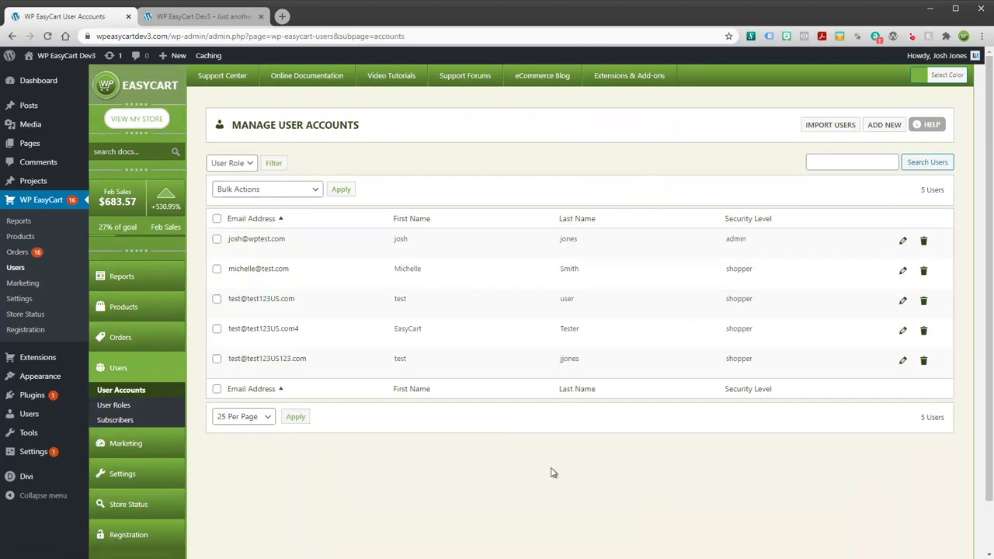
mouse_move(364, 365)
drag(753, 272, 720, 273)
drag(767, 241, 724, 242)
click(330, 245)
drag(748, 239, 718, 242)
- Edit the second user, checking access levels and password fields while keeping shopper and no new password
click(900, 276)
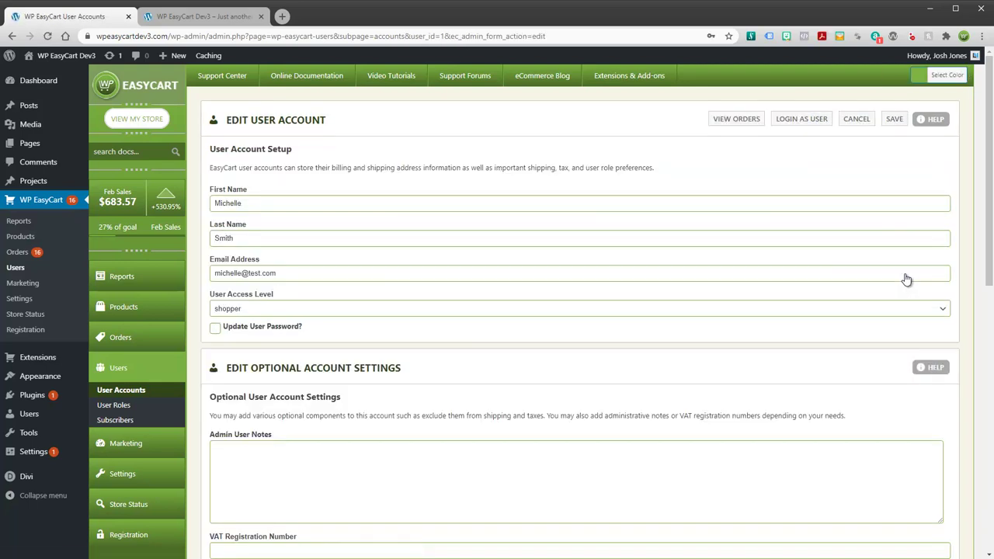
click(271, 313)
click(272, 313)
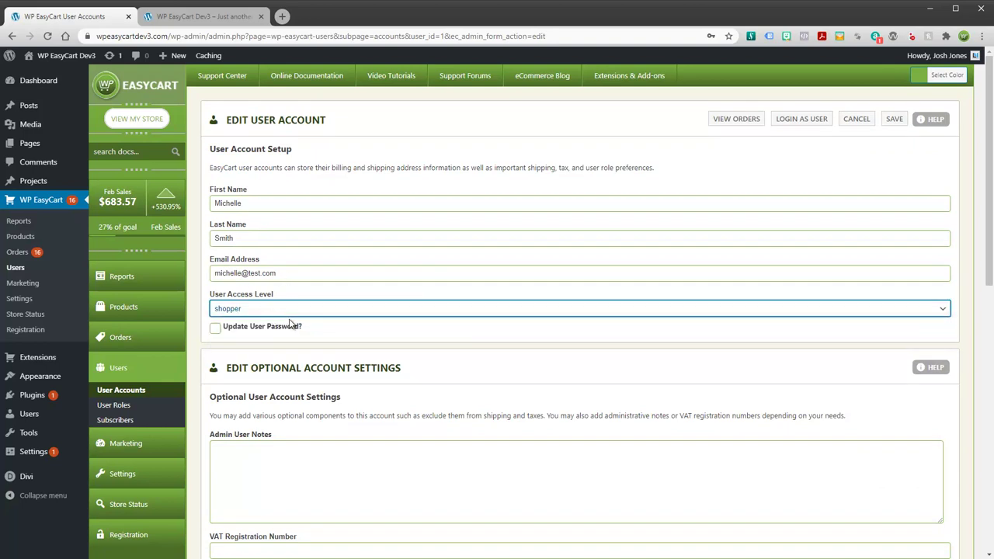
click(215, 329)
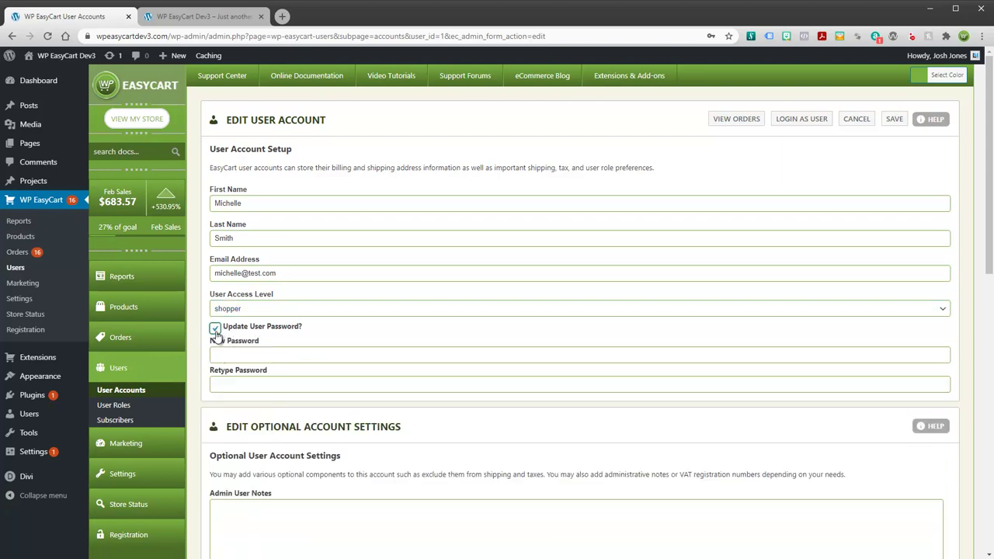
click(215, 327)
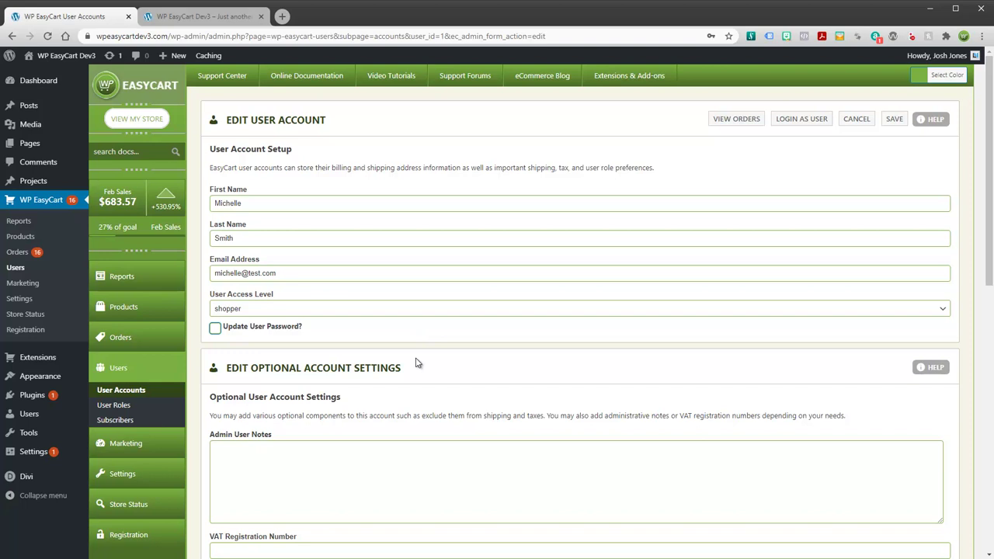
- Toggle the tax and shipping exemptions on and back off, leaving both unset
scroll(531, 408, down, 2)
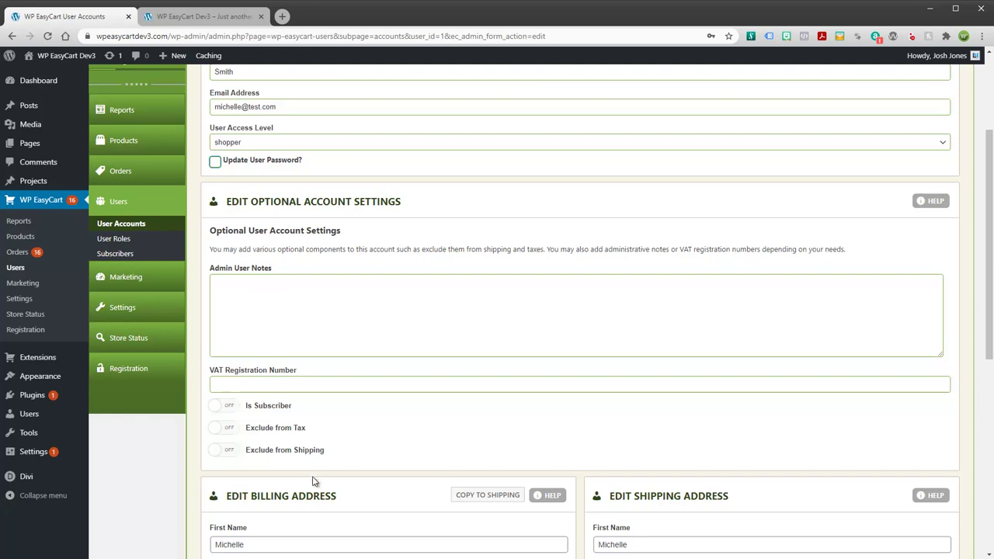
click(230, 436)
click(225, 432)
click(224, 451)
click(224, 451)
scroll(459, 431, down, 3)
scroll(466, 428, down, 2)
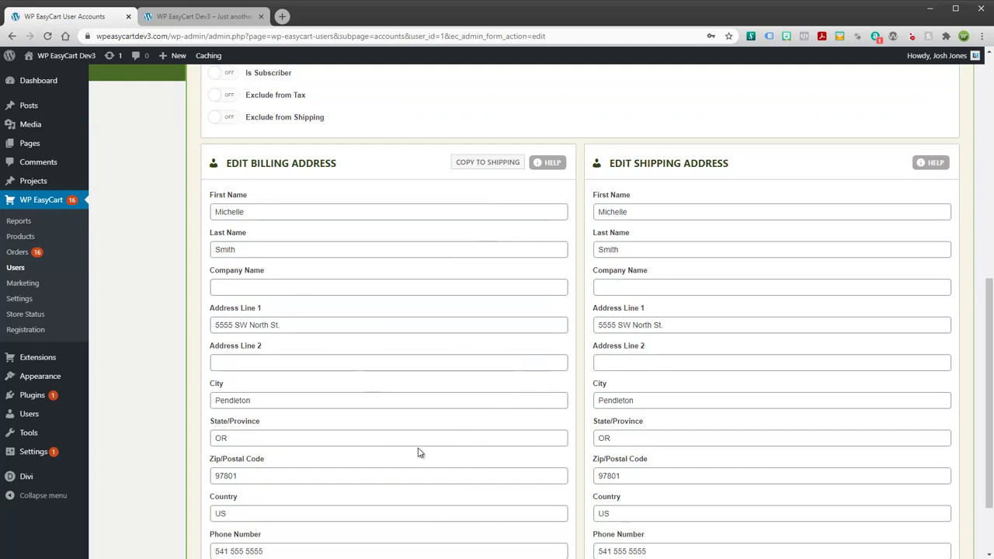
scroll(435, 458, down, 1)
scroll(448, 455, up, 3)
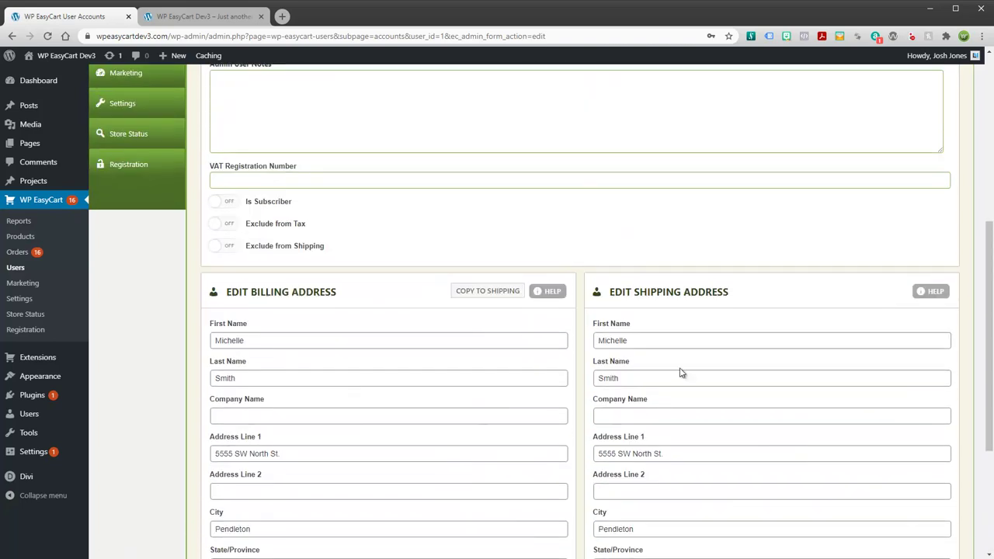
scroll(776, 454, down, 3)
scroll(687, 411, up, 3)
scroll(388, 280, up, 5)
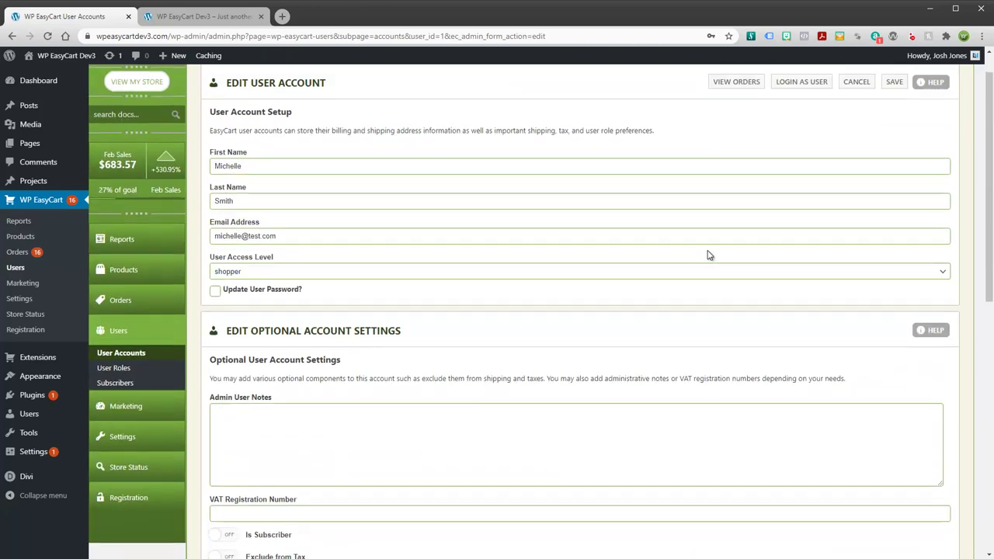
scroll(708, 254, up, 1)
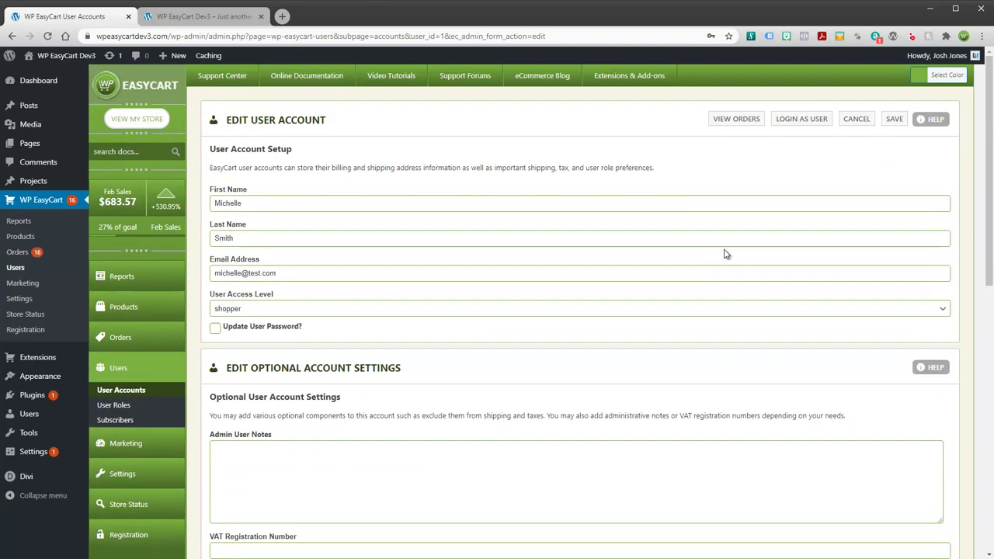
- Review this user's ten orders filtered by customer, then return and log in as that user
click(734, 124)
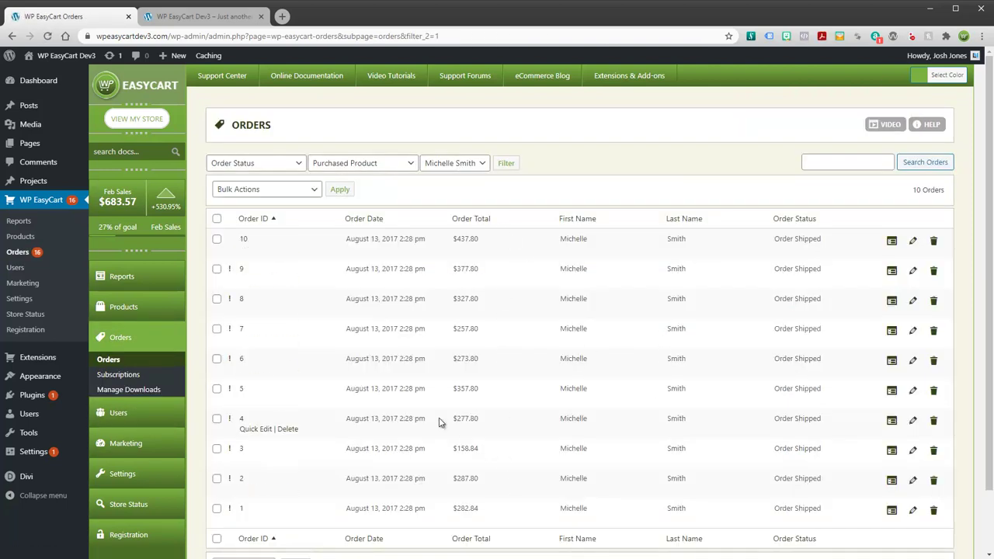
click(483, 165)
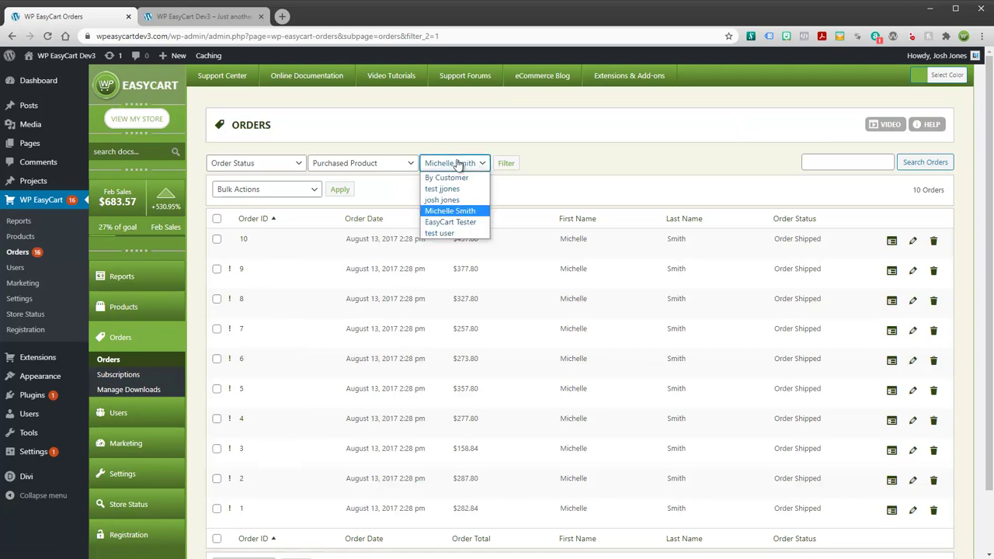
click(482, 166)
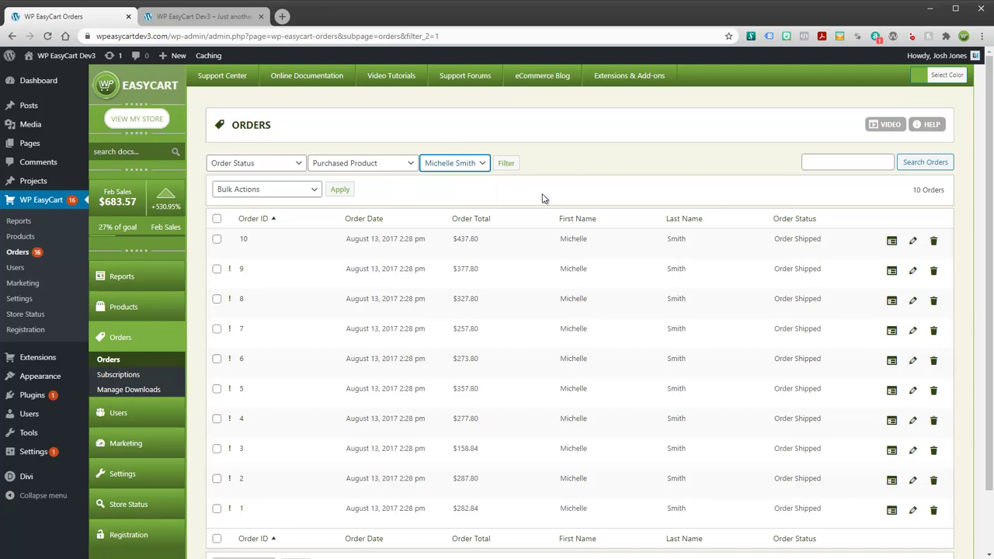
click(672, 328)
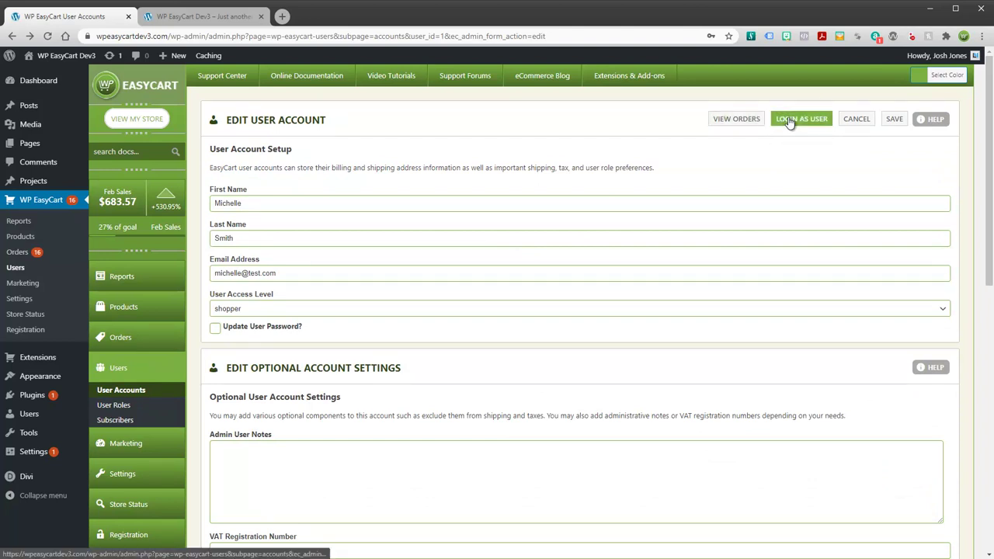
click(789, 121)
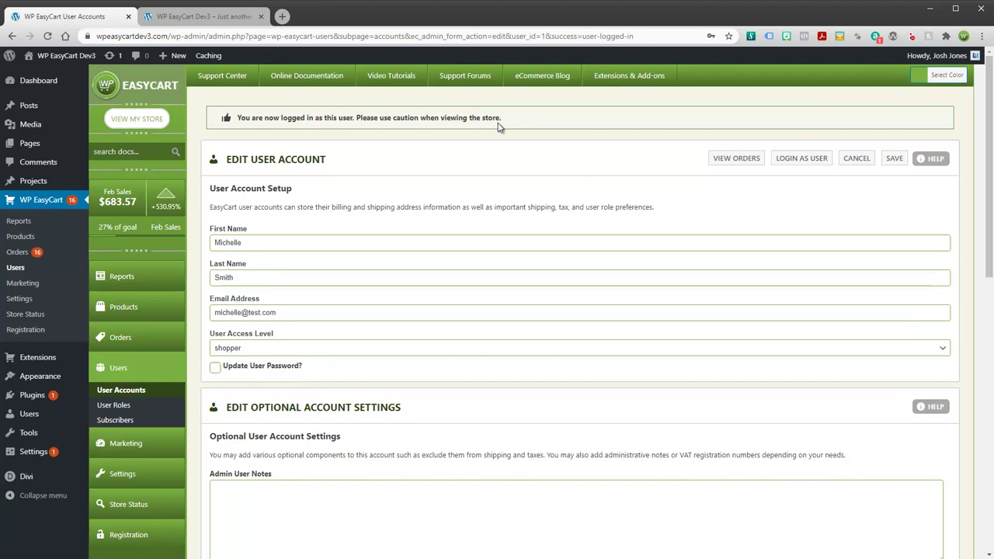
- On the storefront, open the customer's My Account page and scroll through recent orders
click(204, 17)
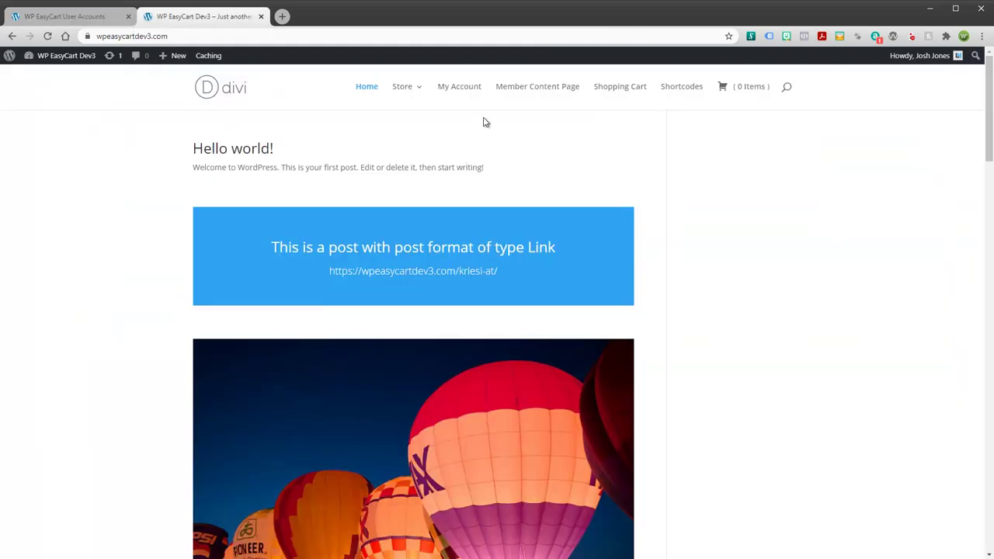
click(458, 89)
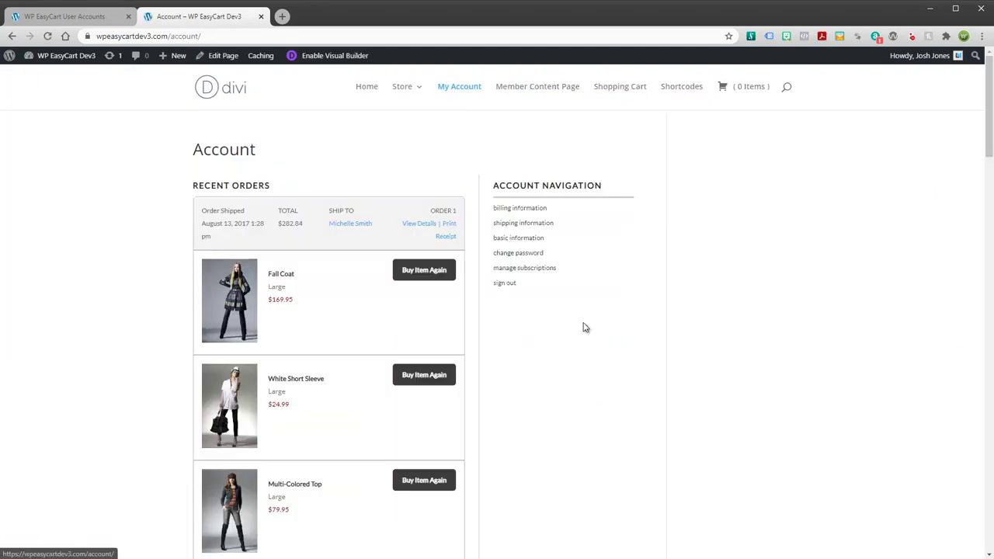
scroll(330, 276, down, 5)
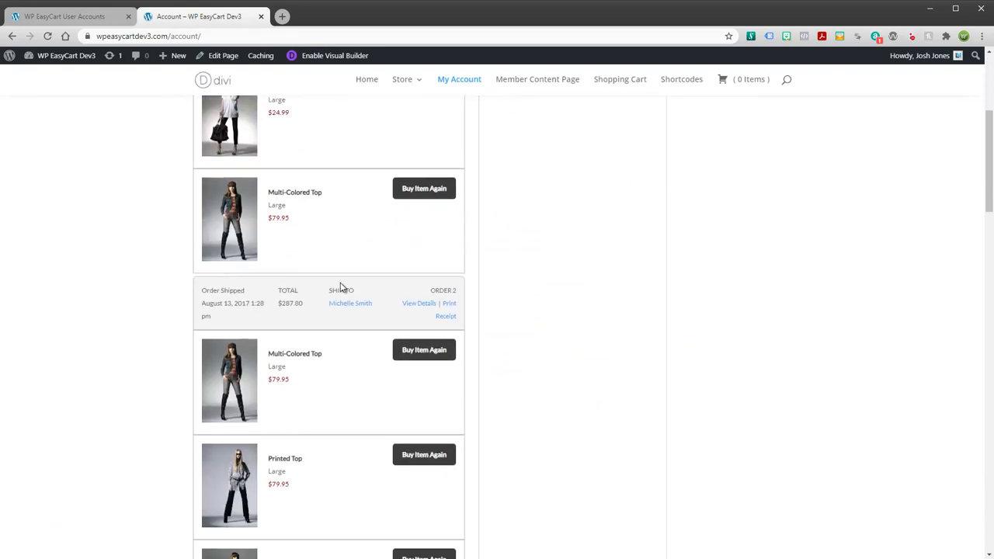
scroll(342, 287, down, 10)
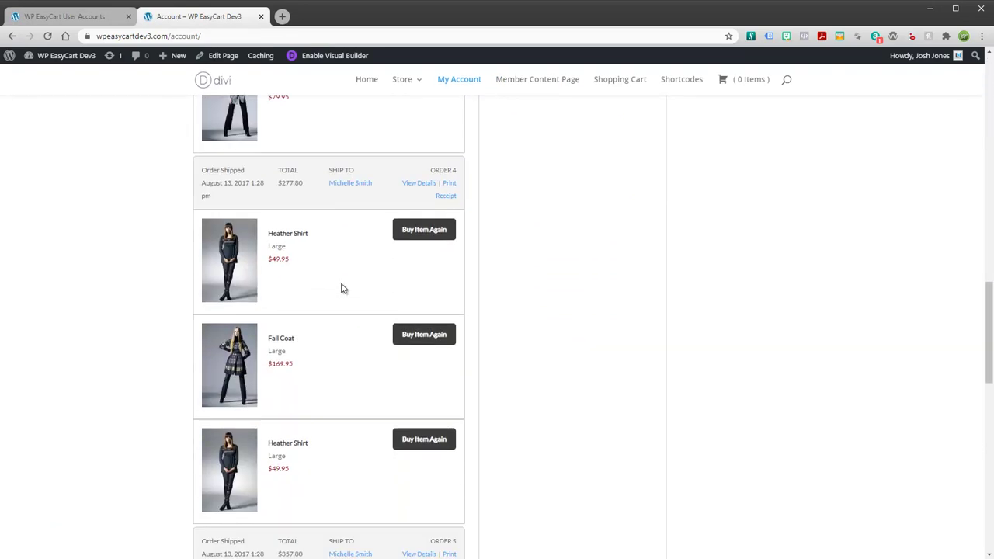
scroll(345, 290, down, 4)
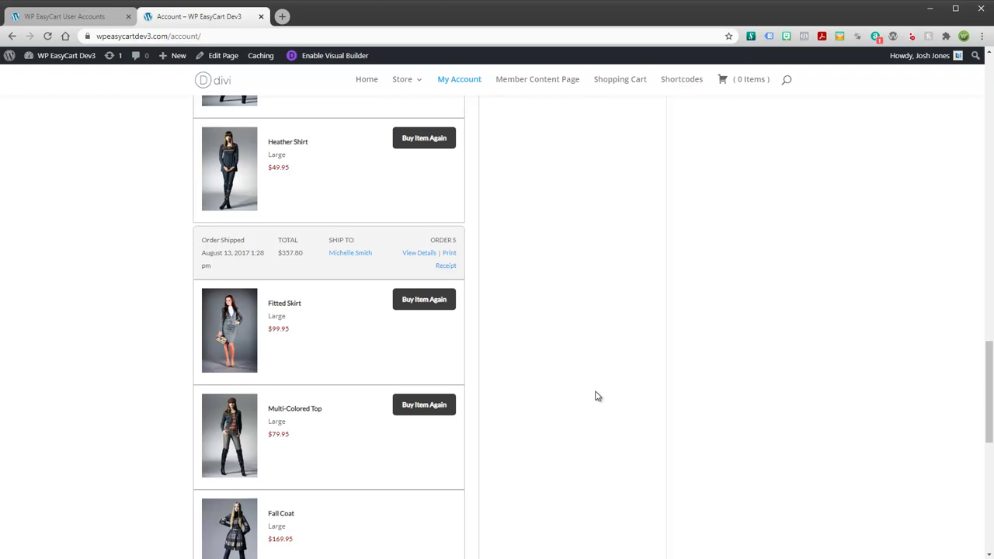
scroll(596, 397, down, 1)
scroll(597, 399, down, 4)
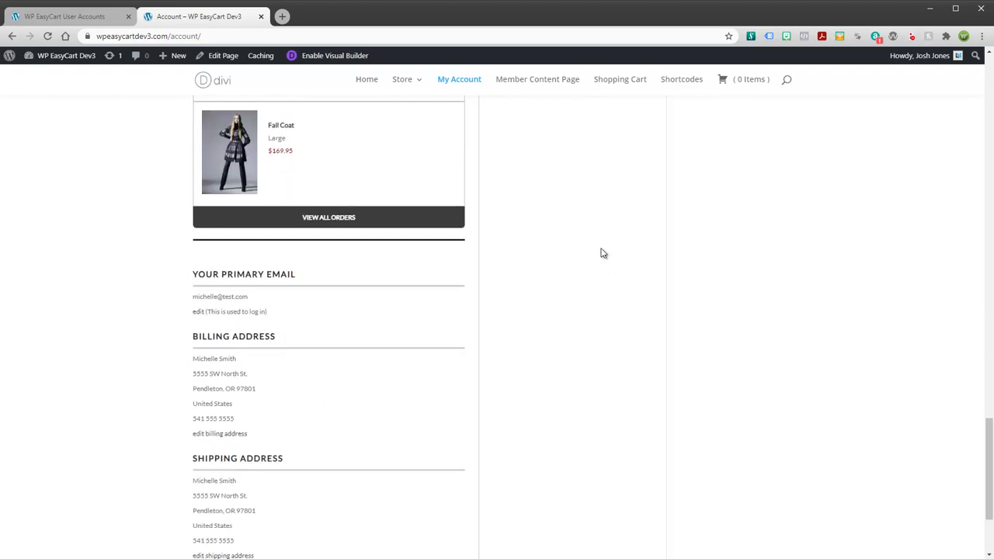
scroll(602, 257, up, 5)
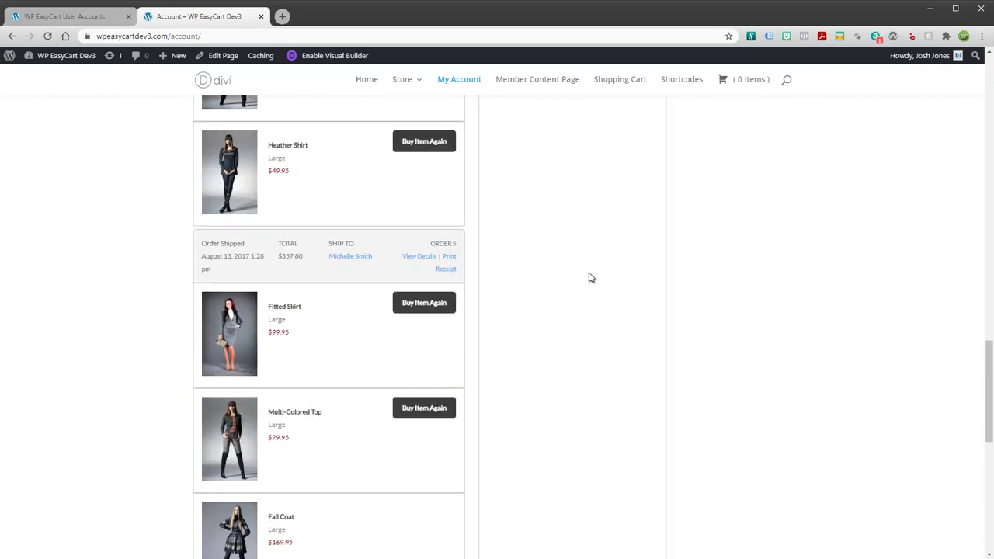
scroll(588, 279, up, 3)
scroll(586, 285, down, 6)
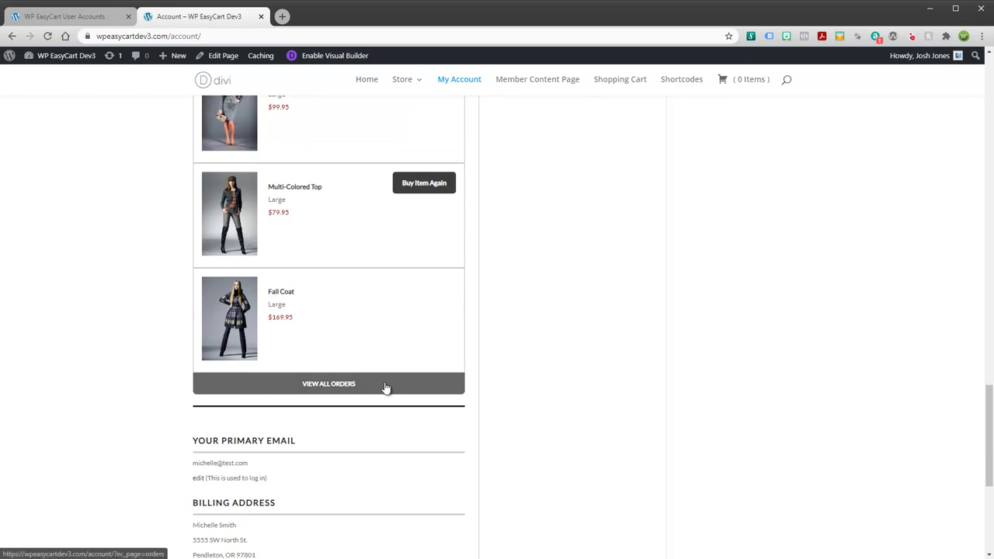
- List all ten past orders, then switch back to the admin Edit User Account tab
click(386, 387)
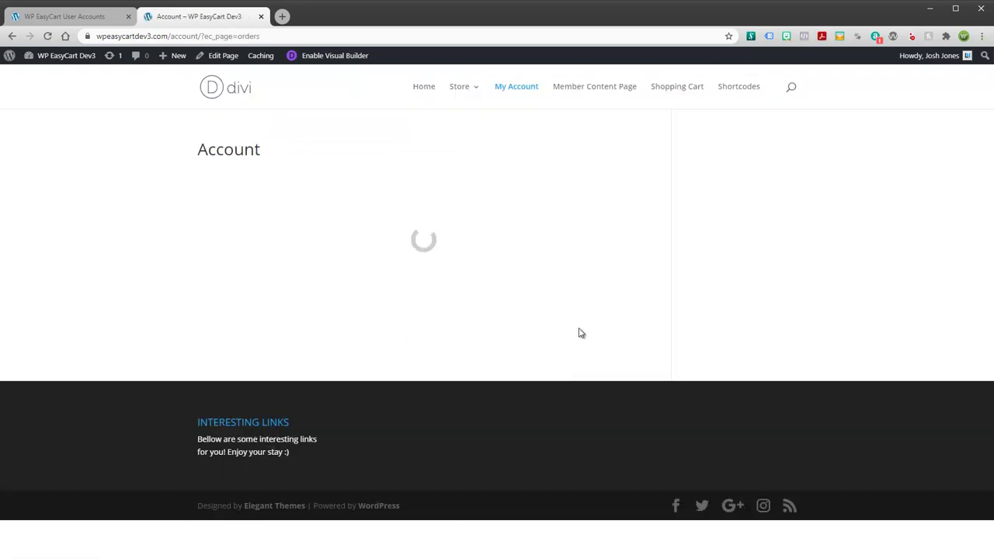
scroll(612, 328, down, 4)
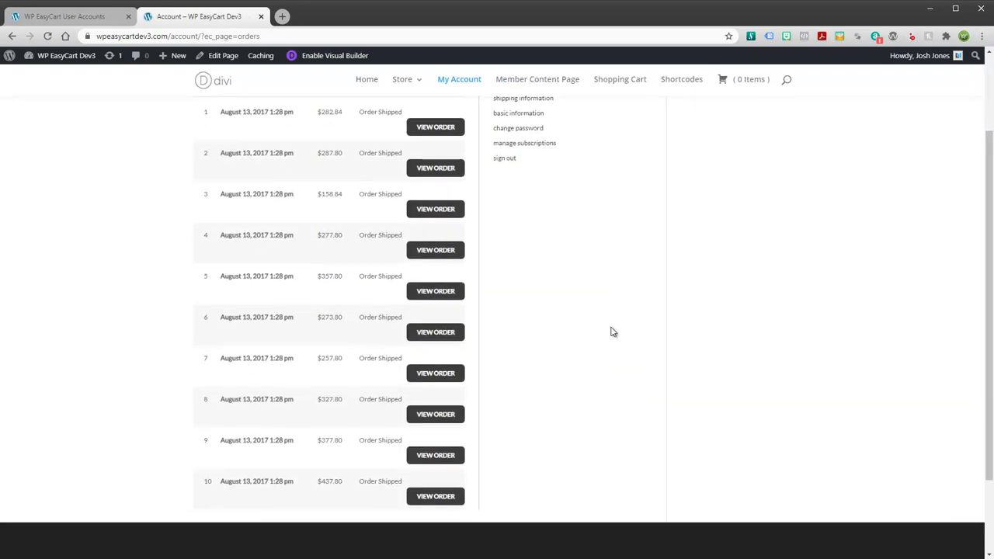
scroll(613, 331, up, 4)
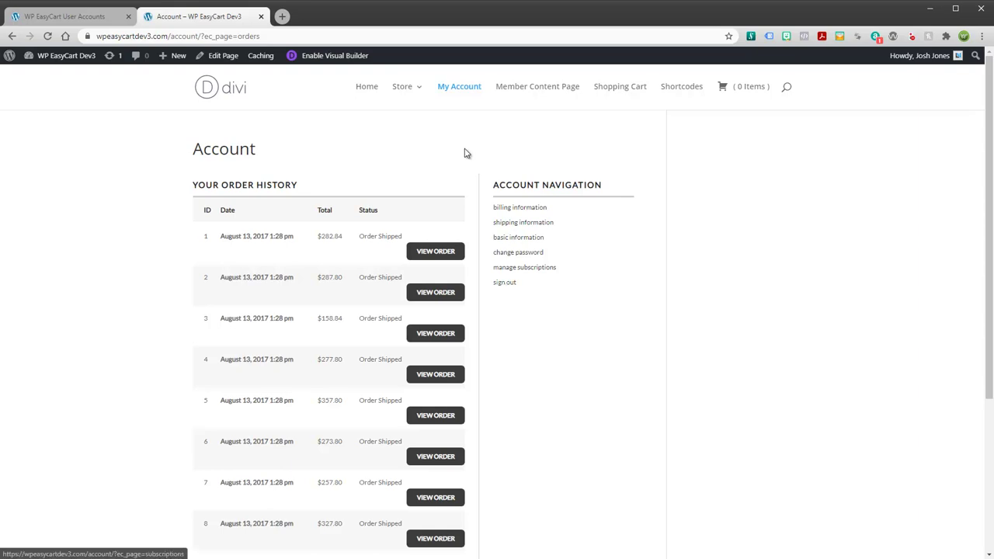
click(91, 17)
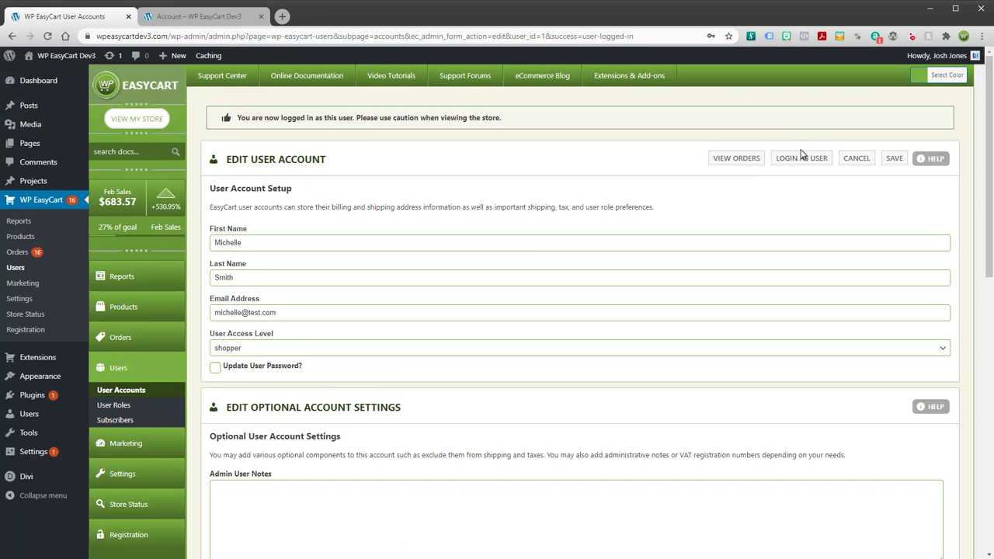
scroll(582, 328, down, 2)
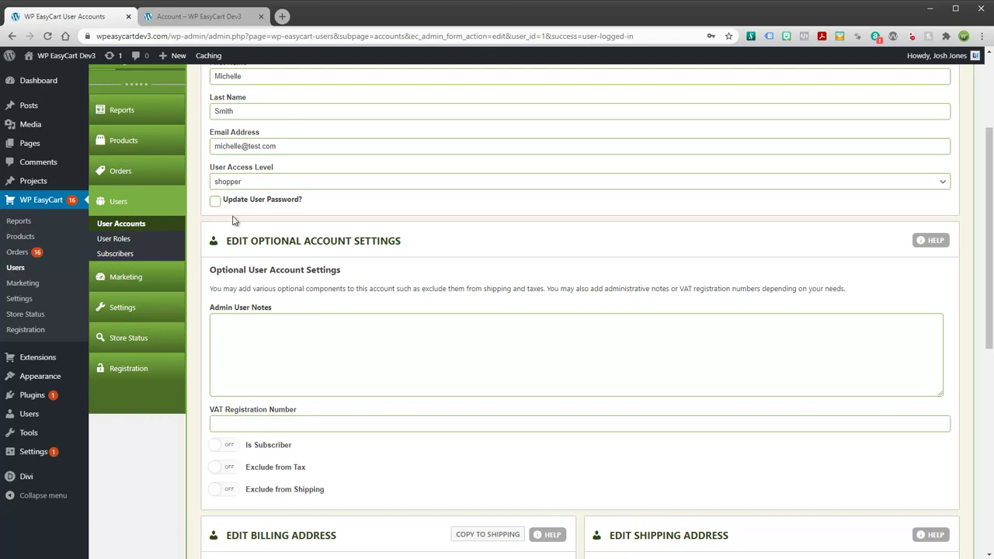
scroll(243, 183, down, 1)
- Create and save a new user role named 'wholesale - tier 1'
scroll(248, 187, up, 1)
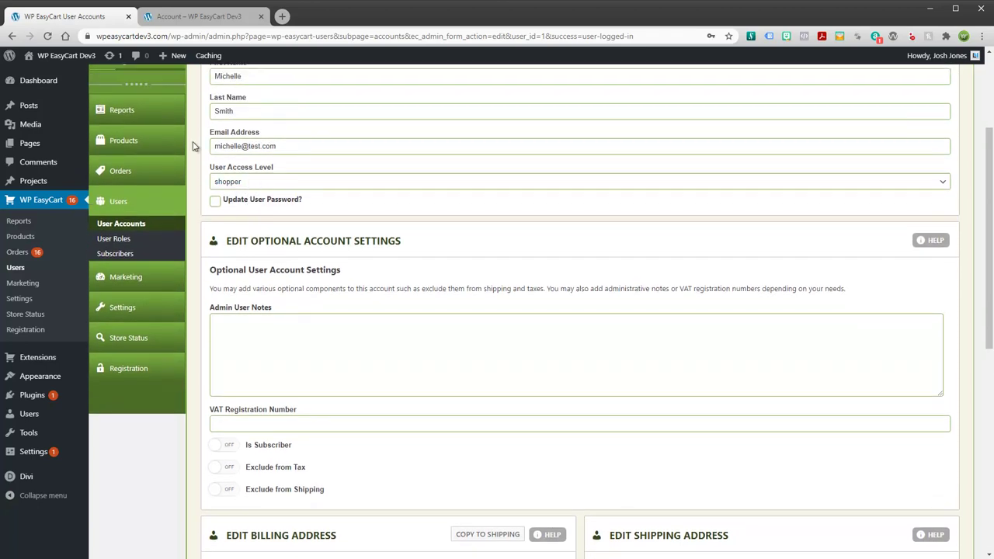
click(117, 246)
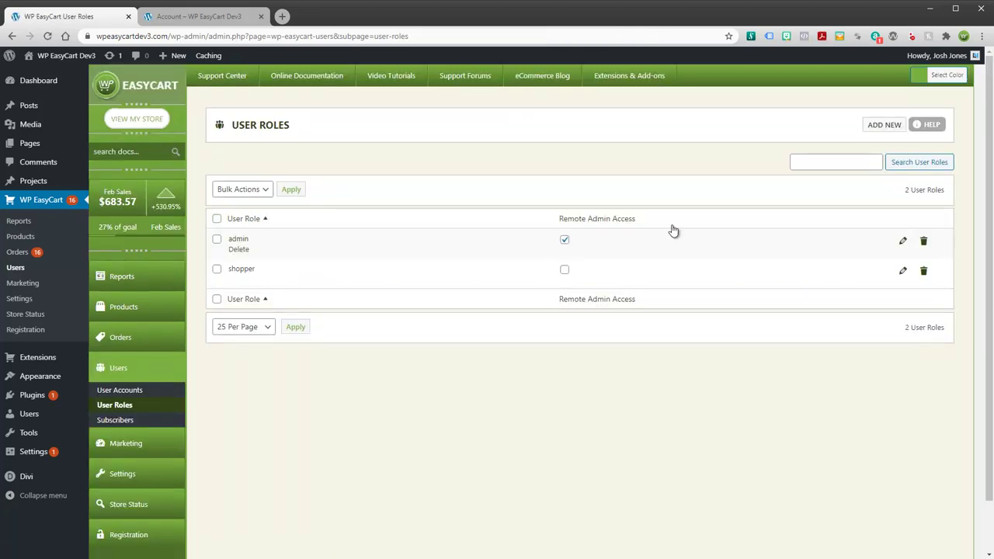
click(883, 126)
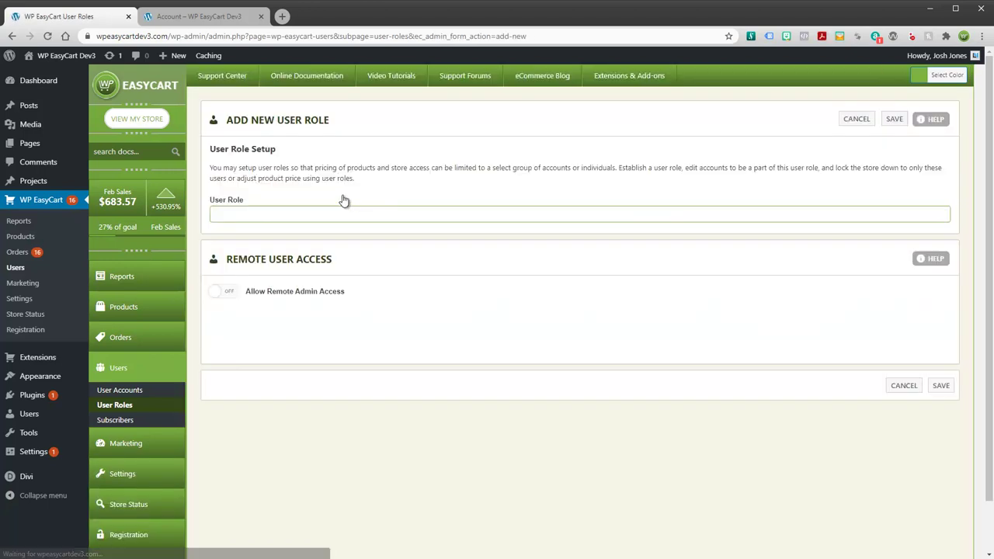
click(297, 220)
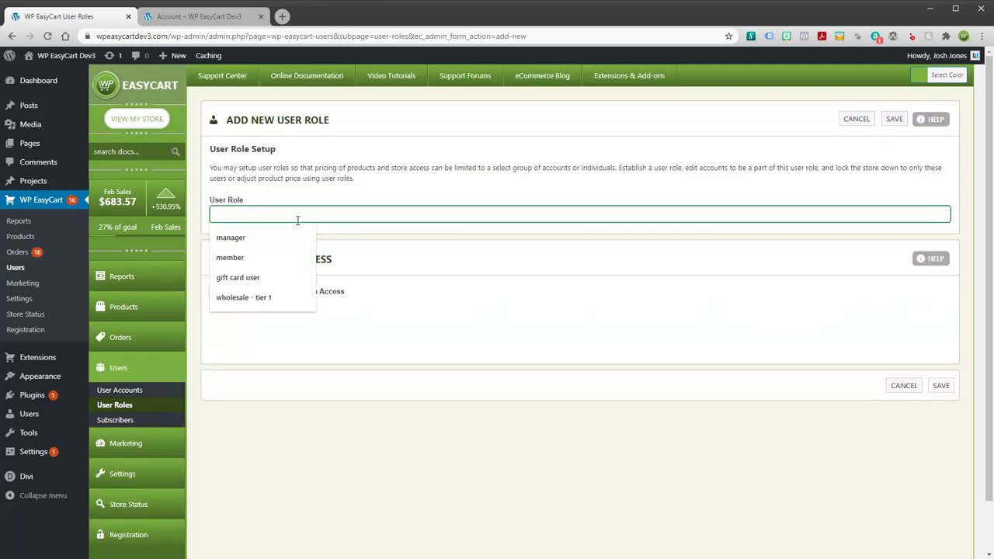
text(wholesale)
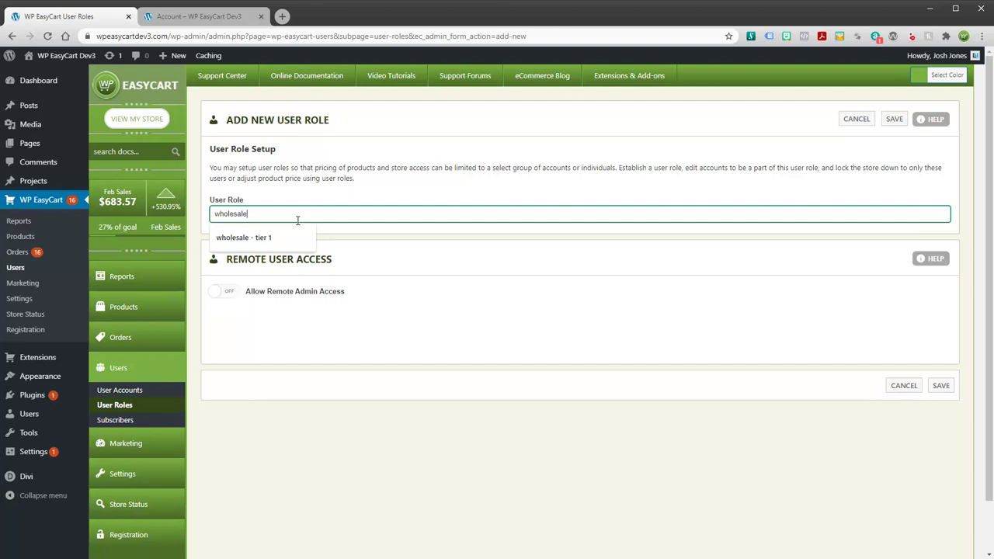
text( -tier 1)
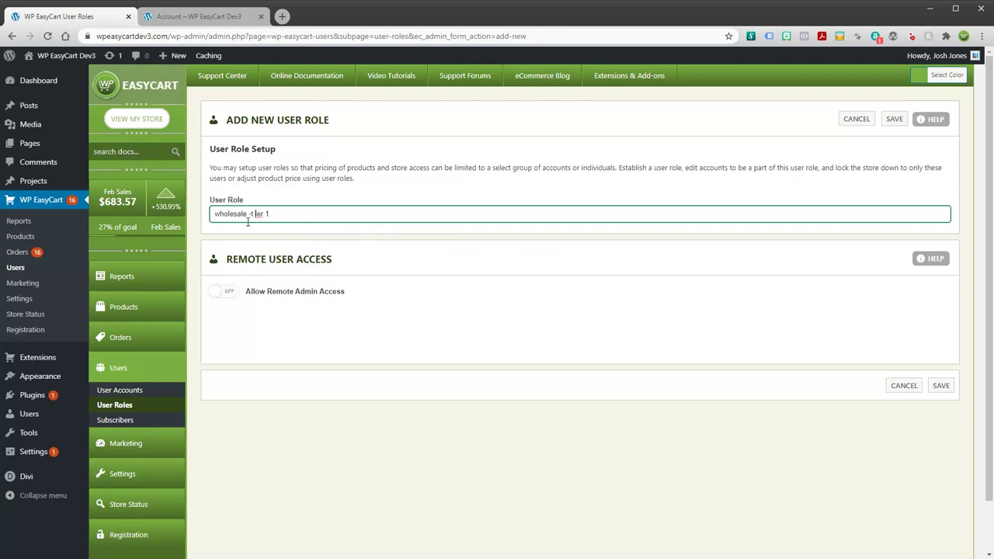
key(ctrl+shift+i)
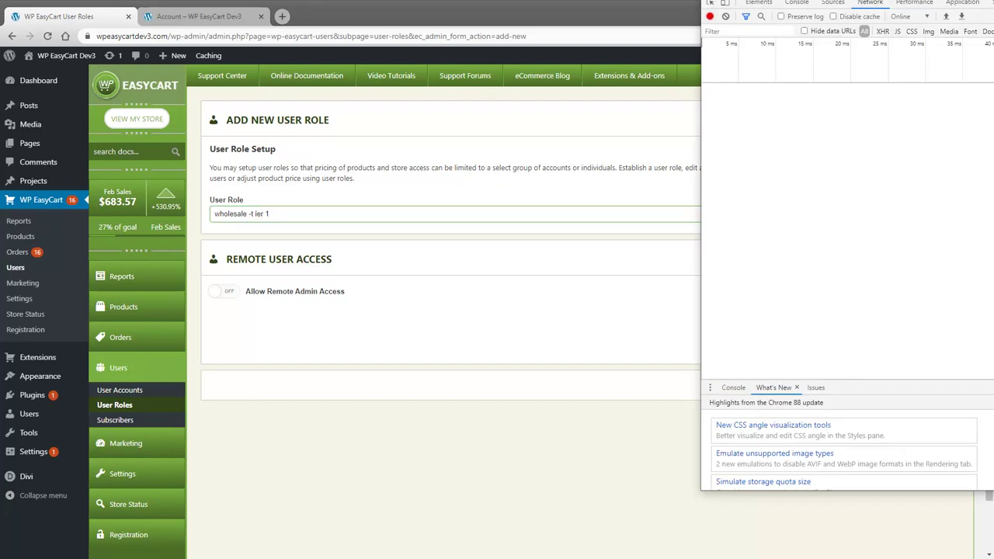
key(ctrl+shift+i)
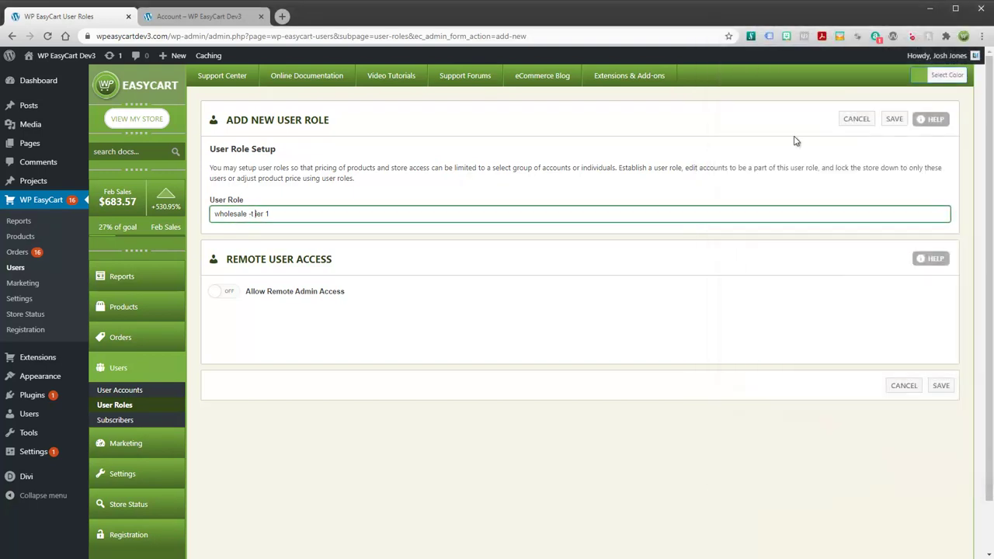
click(251, 214)
text(-)
click(940, 390)
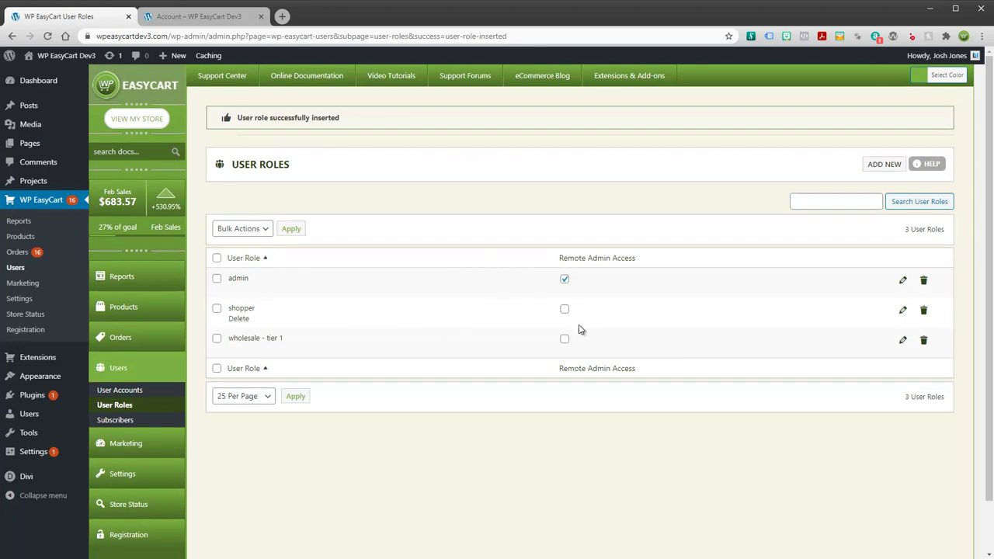
- Save an 'Order Fulfillment Users' role with remote admin, store orders and reviews access
click(885, 163)
click(266, 209)
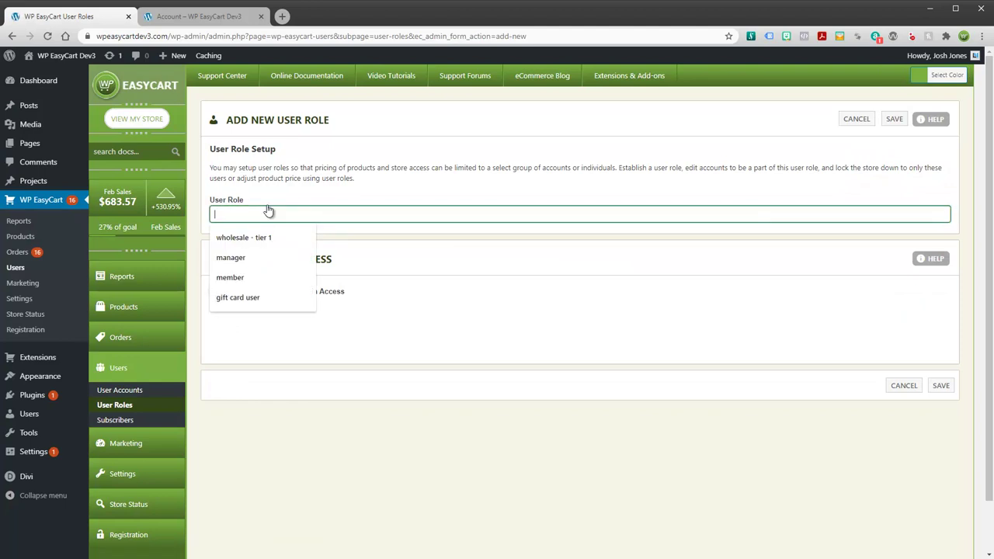
text(Order Fulfillment Users)
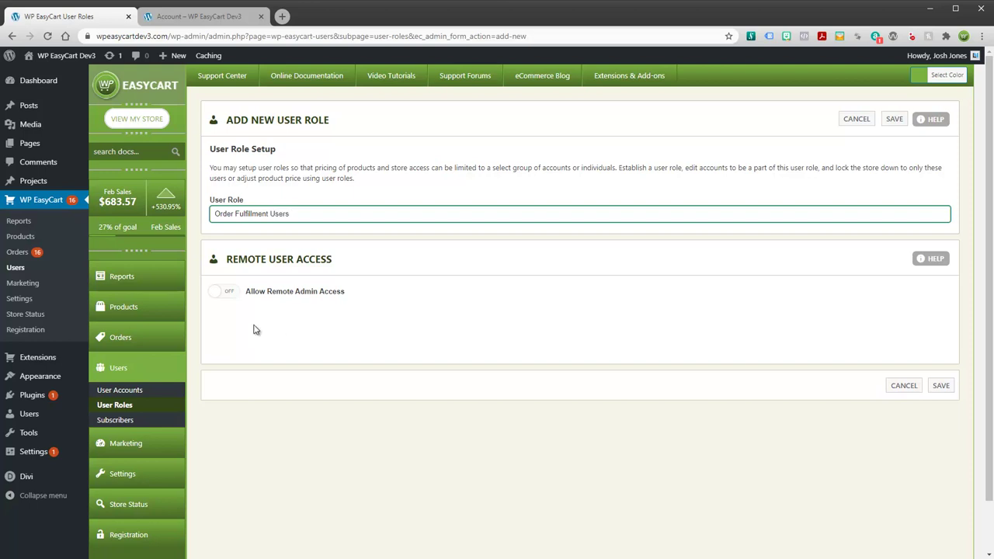
click(225, 293)
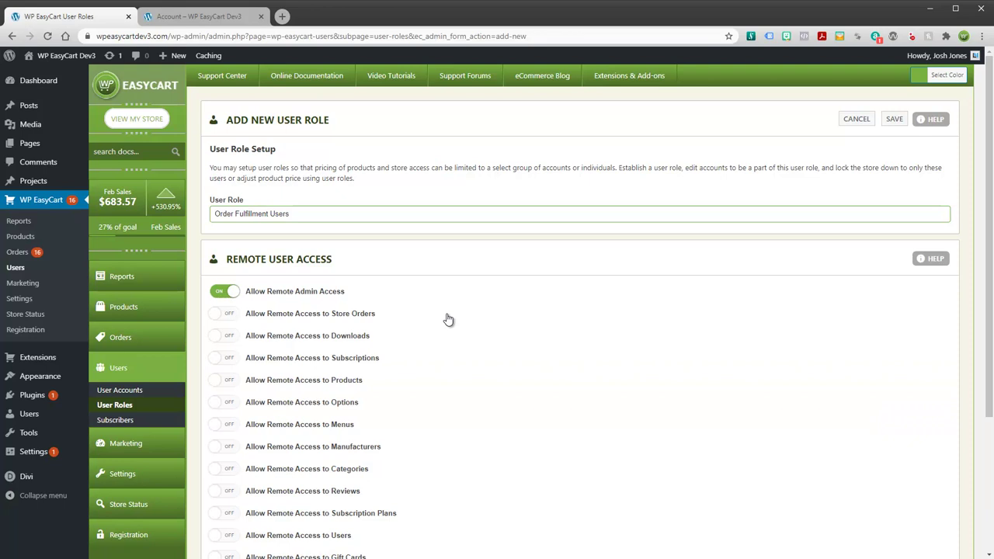
scroll(446, 319, down, 2)
scroll(299, 392, down, 2)
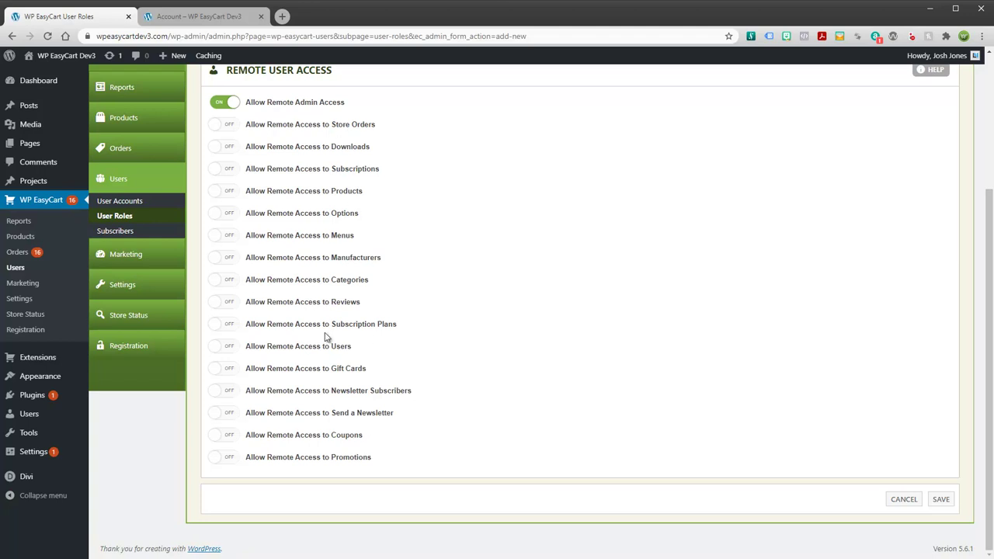
click(227, 125)
click(224, 303)
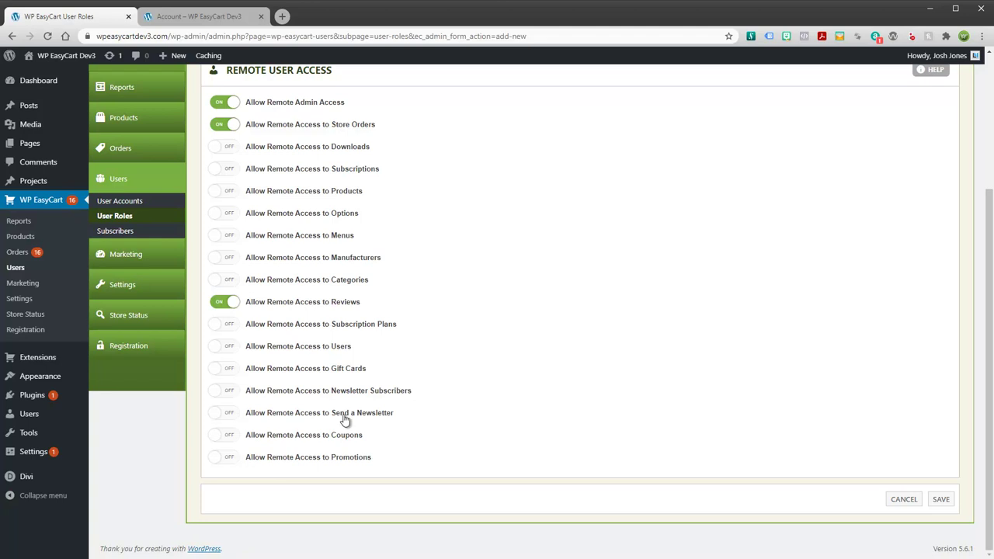
click(941, 501)
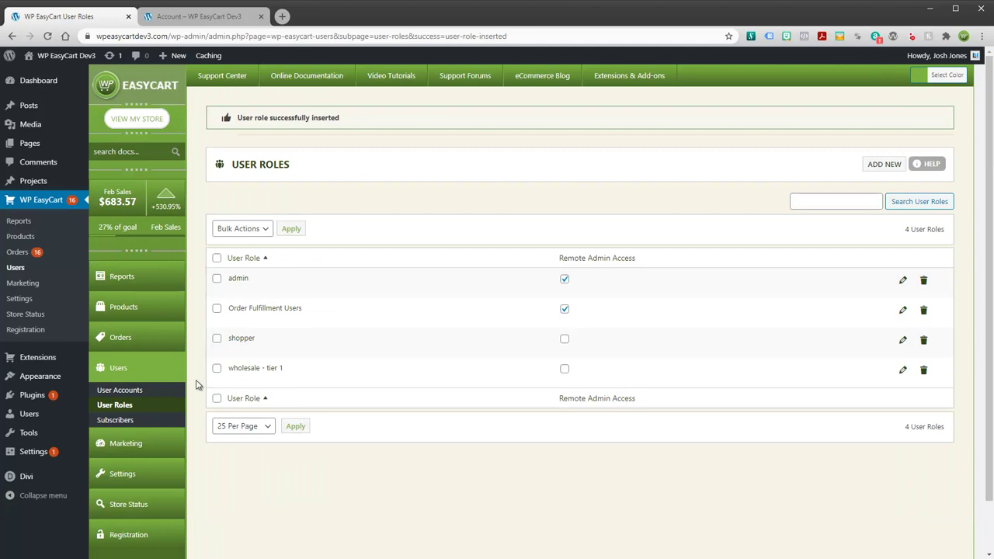
- Open the second user account and change its access level to Order Fulfillment Users
click(120, 393)
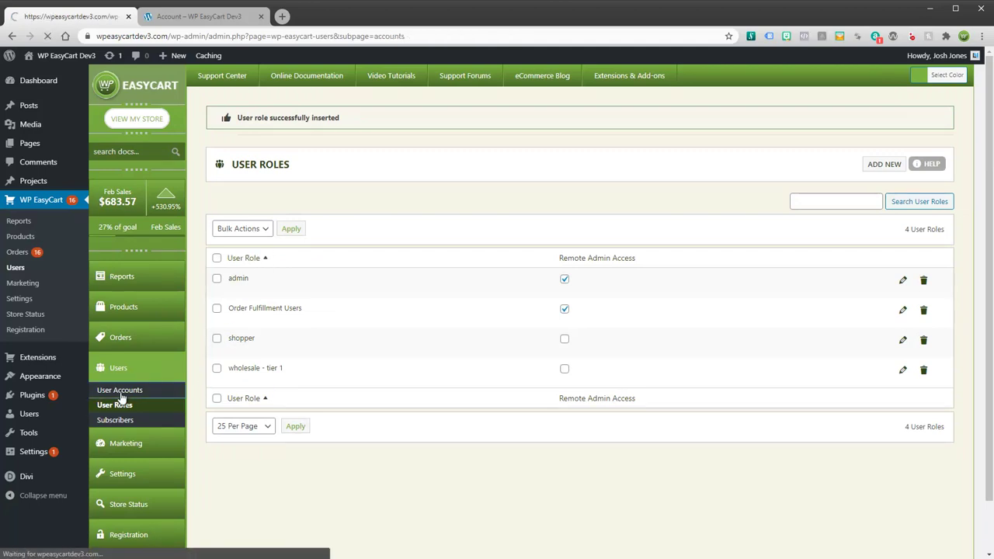
mouse_move(245, 278)
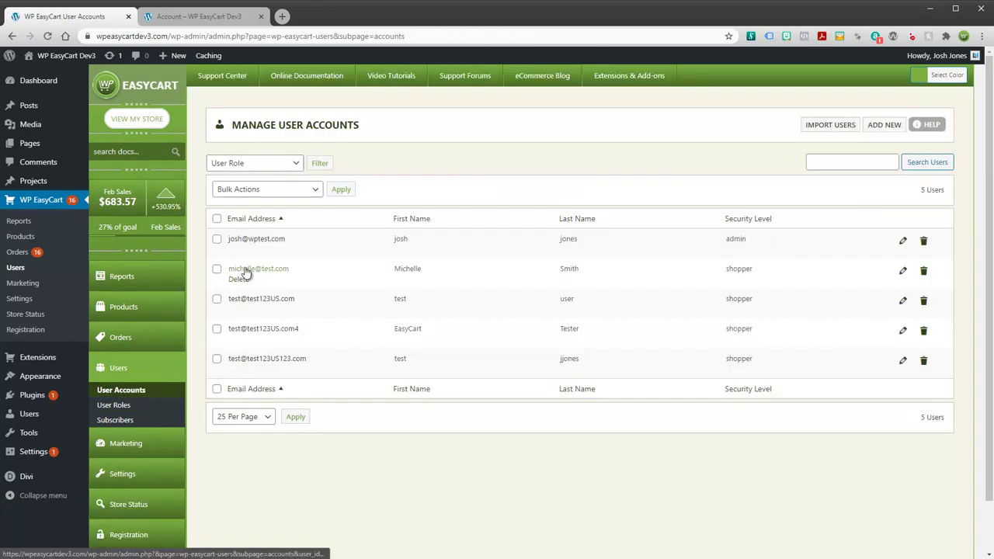
click(253, 269)
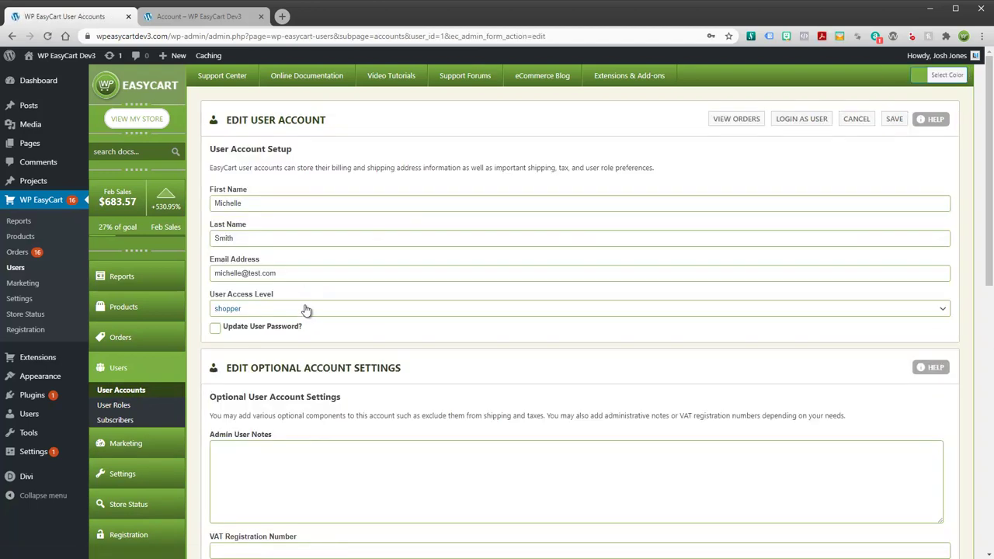
click(308, 313)
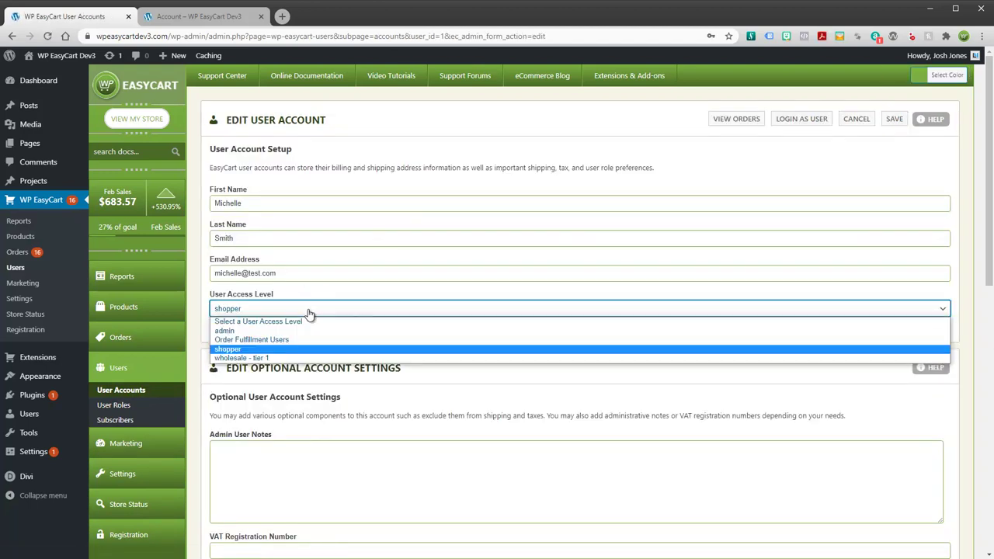
click(248, 358)
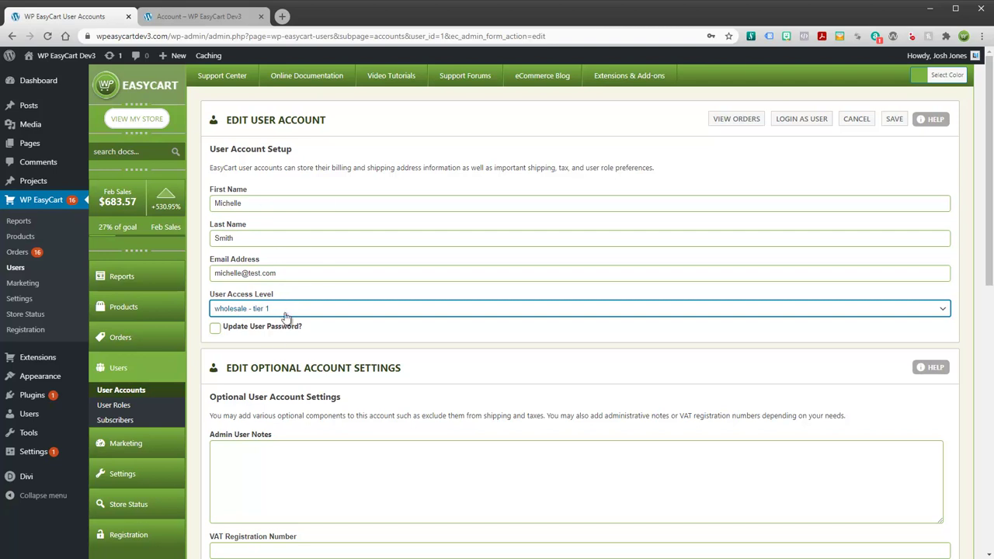
click(258, 310)
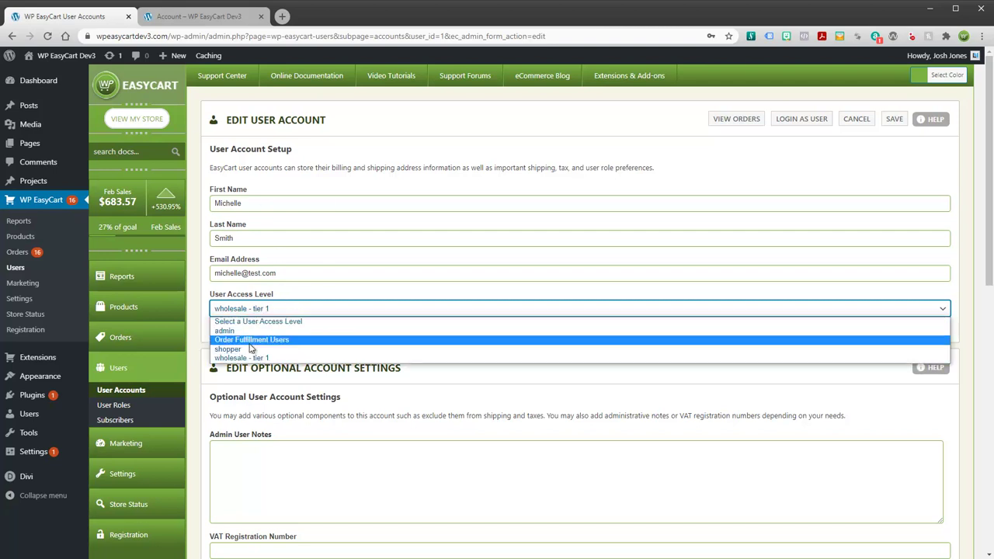
click(253, 340)
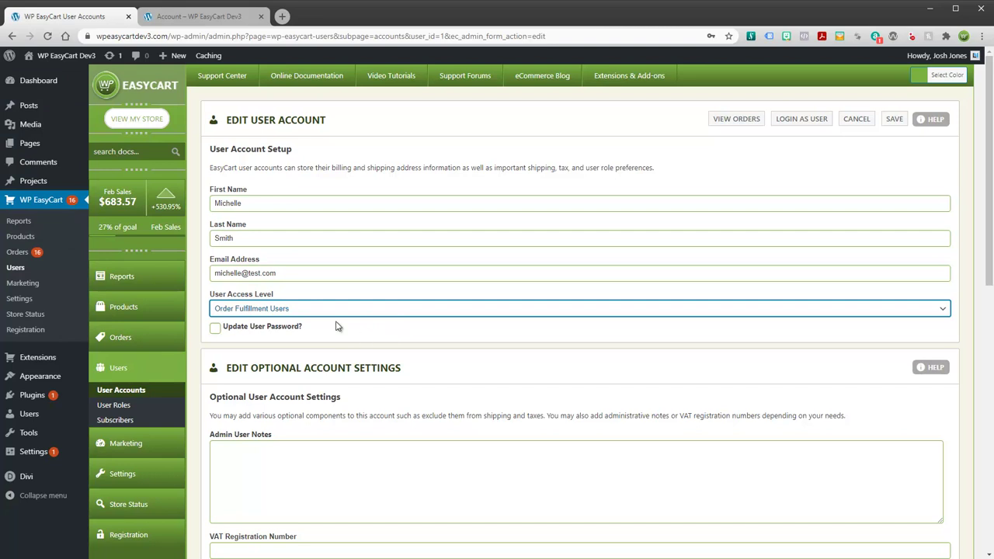
- Open Subscribers, cancel one subscriber's edit, select all three and show the delete and CSV export bulk actions
mouse_move(98, 409)
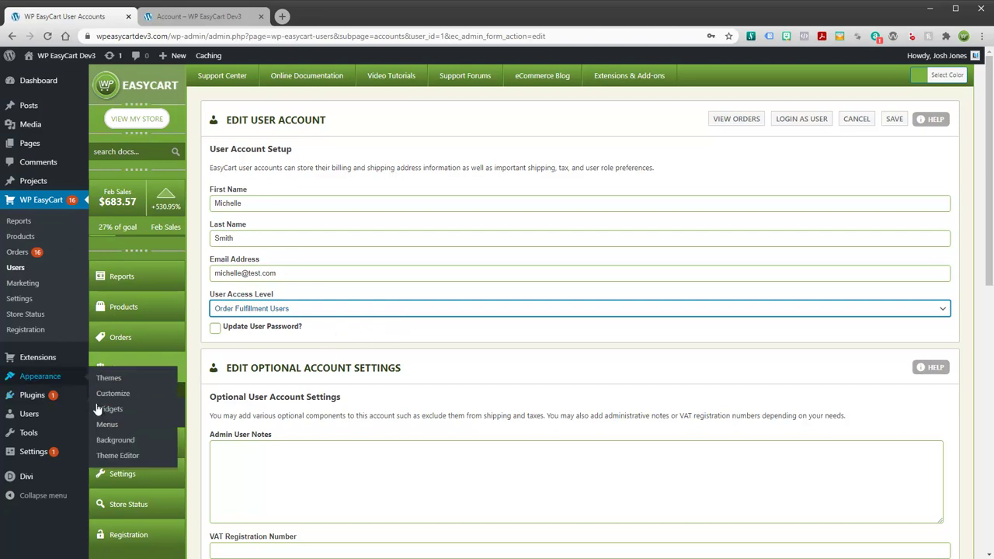
click(109, 423)
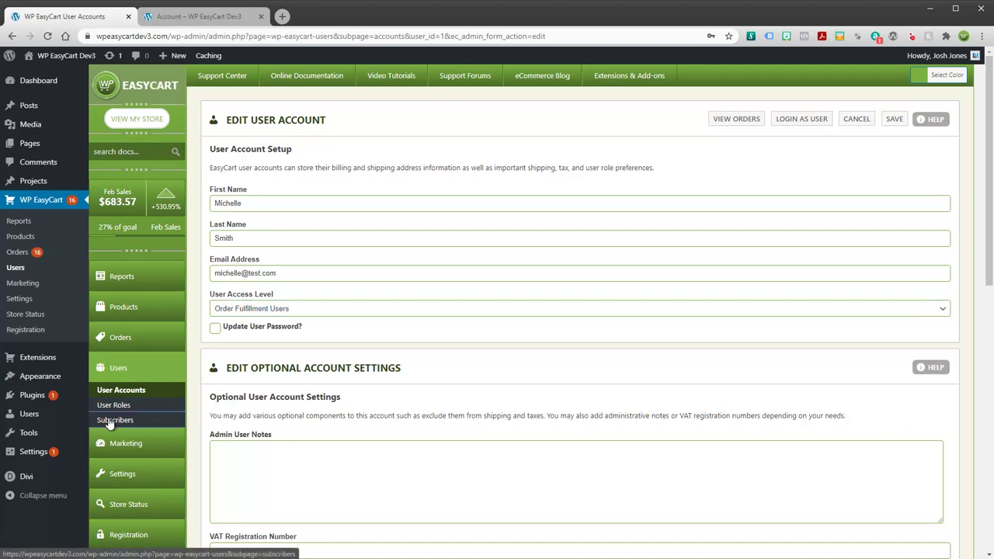
click(110, 424)
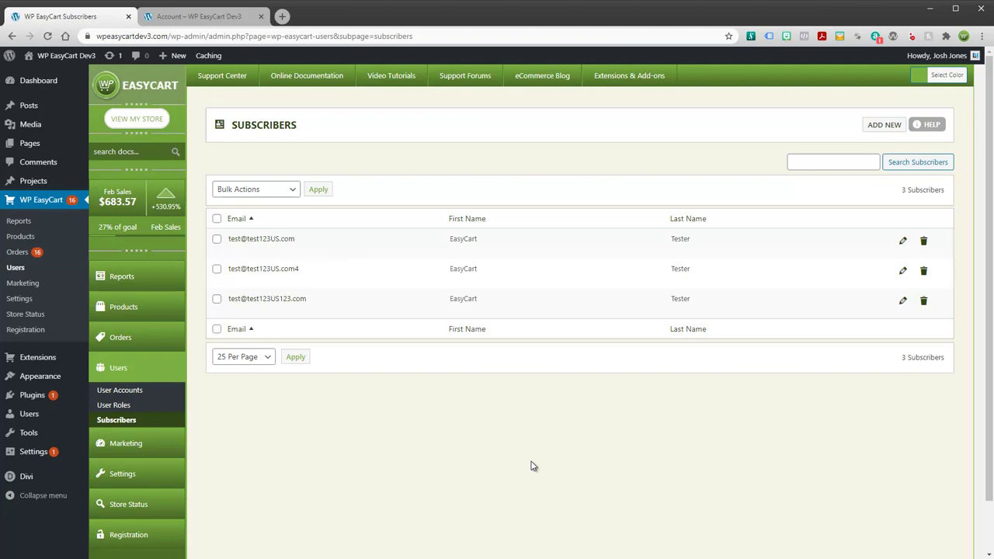
click(903, 244)
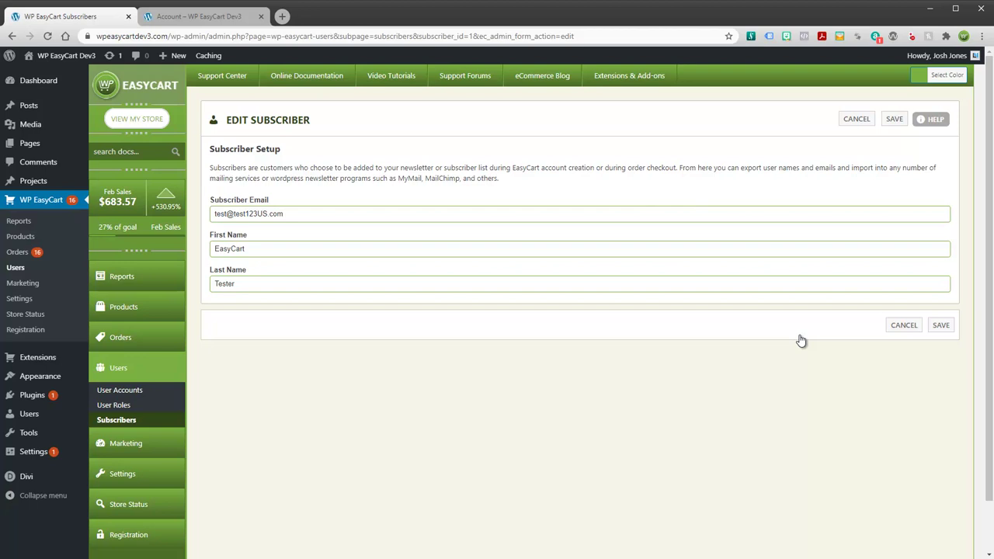
click(858, 122)
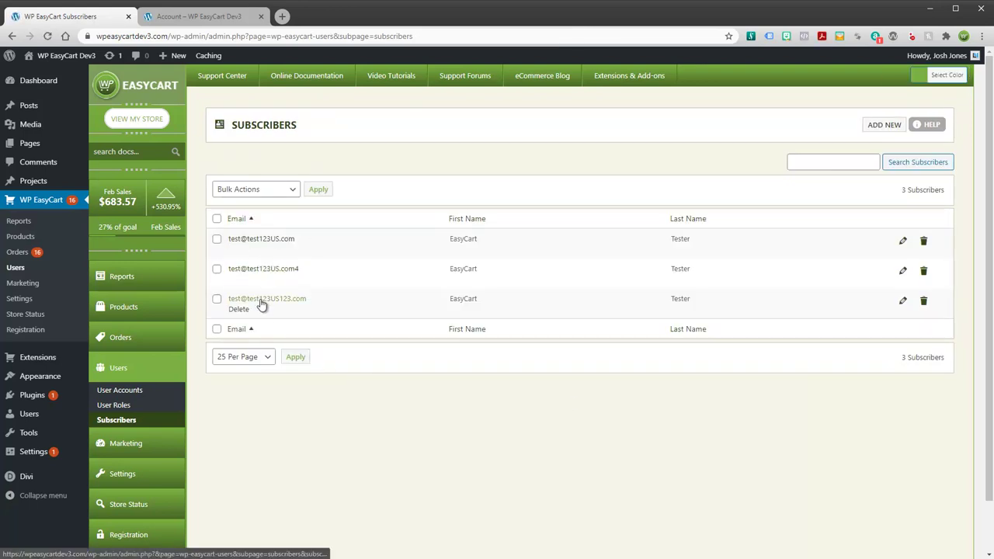
click(218, 219)
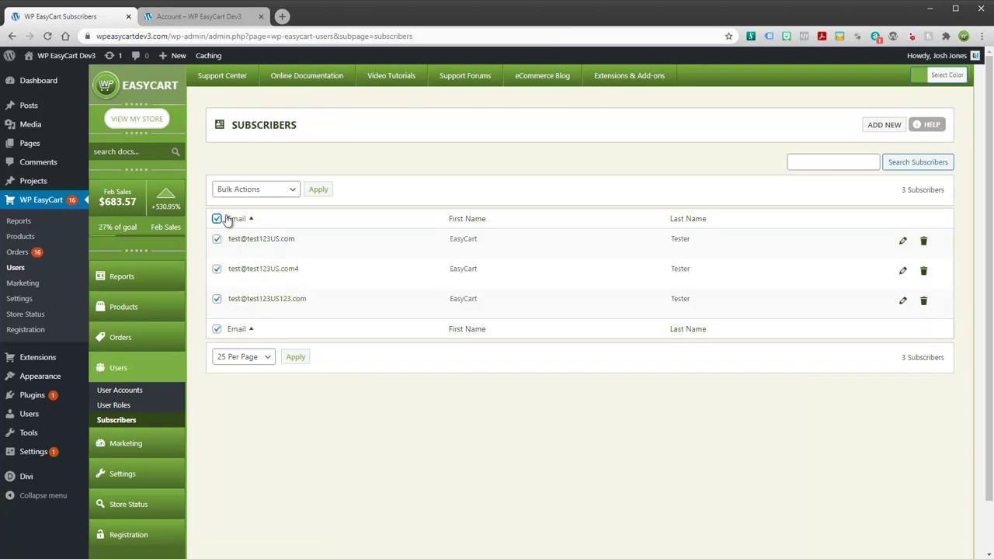
click(292, 192)
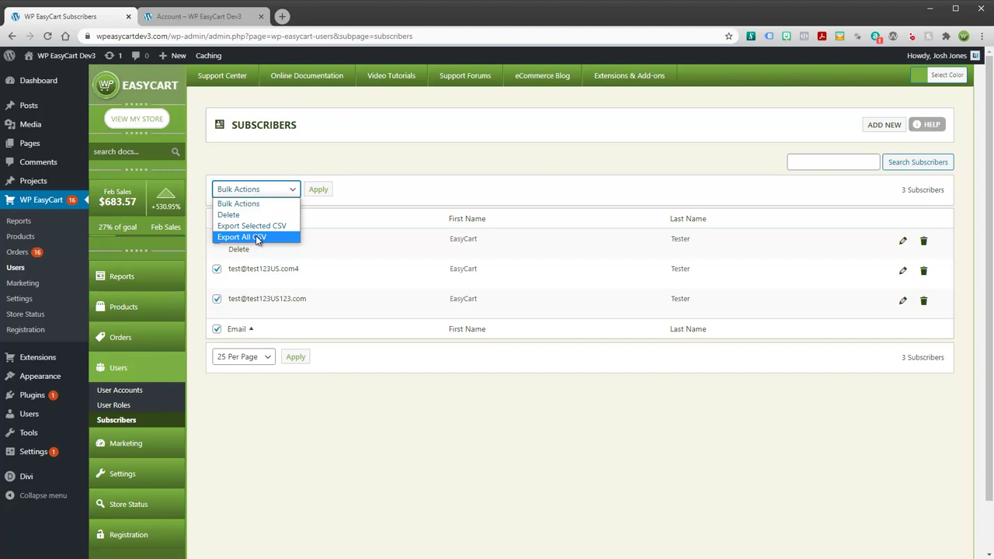
- Toggle between the Subscribers and User Accounts lists, ending on the five-user accounts list
click(134, 393)
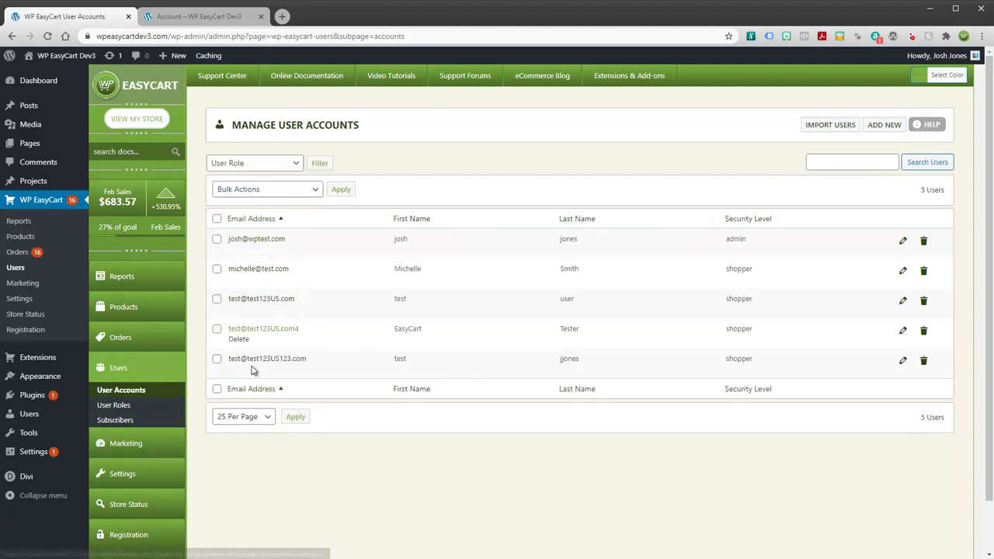
click(116, 420)
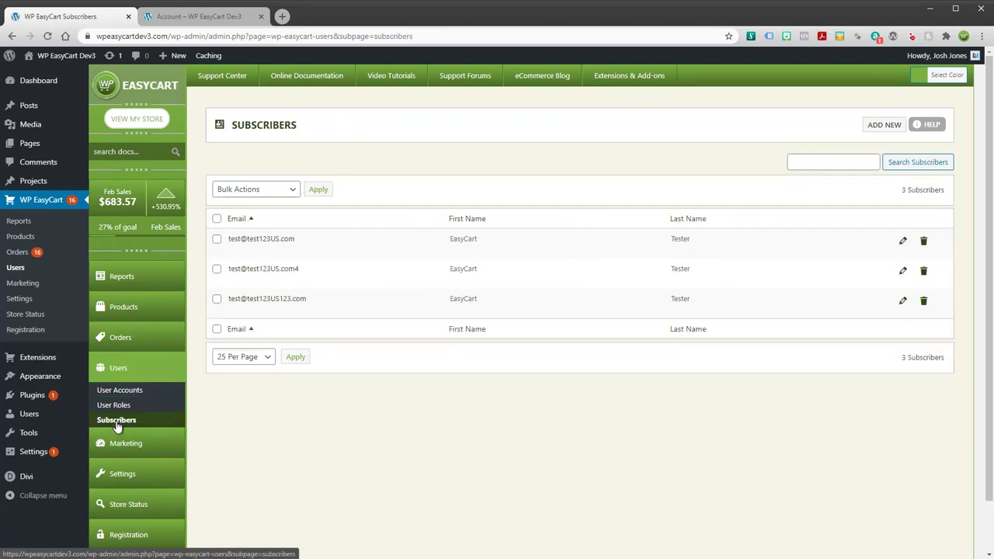
click(148, 391)
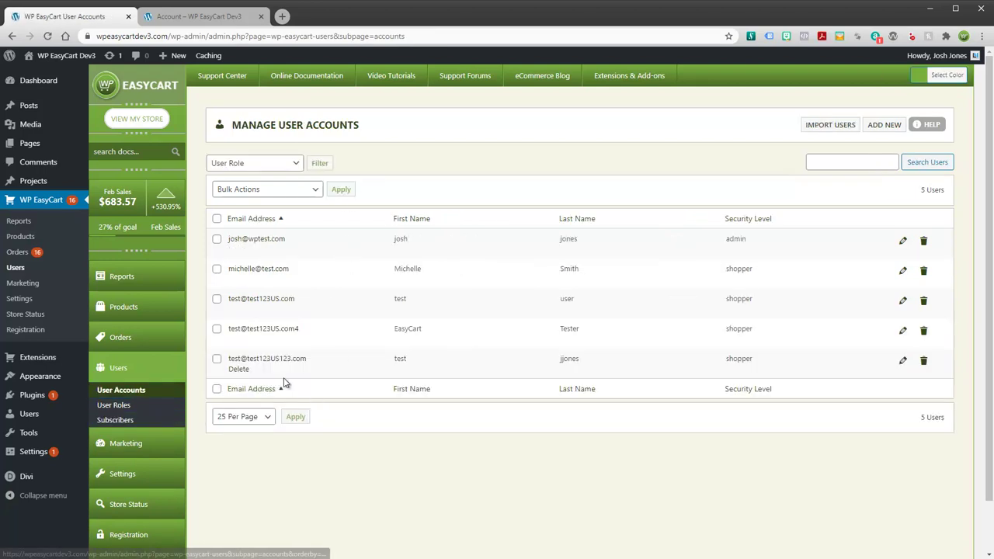
click(120, 425)
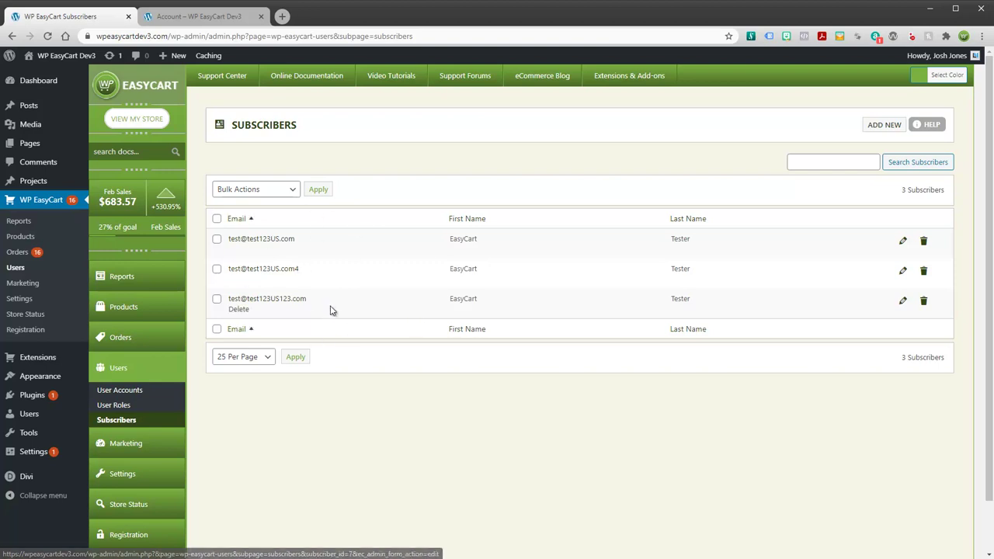
click(120, 393)
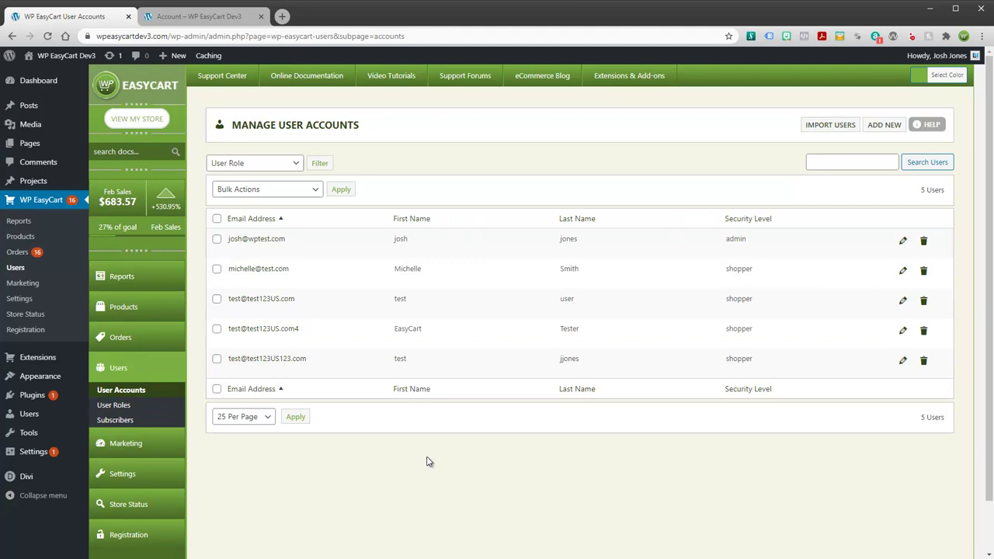
click(118, 342)
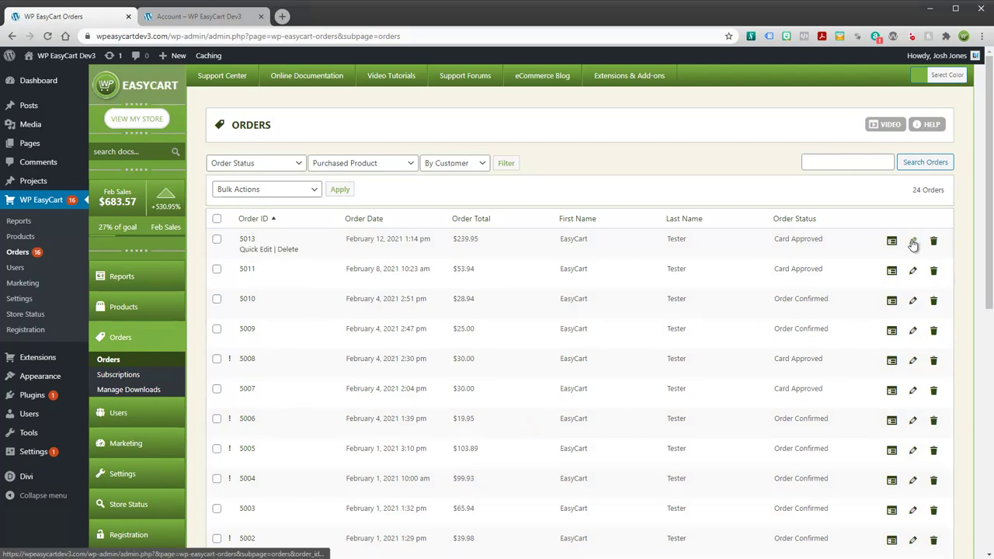
click(912, 480)
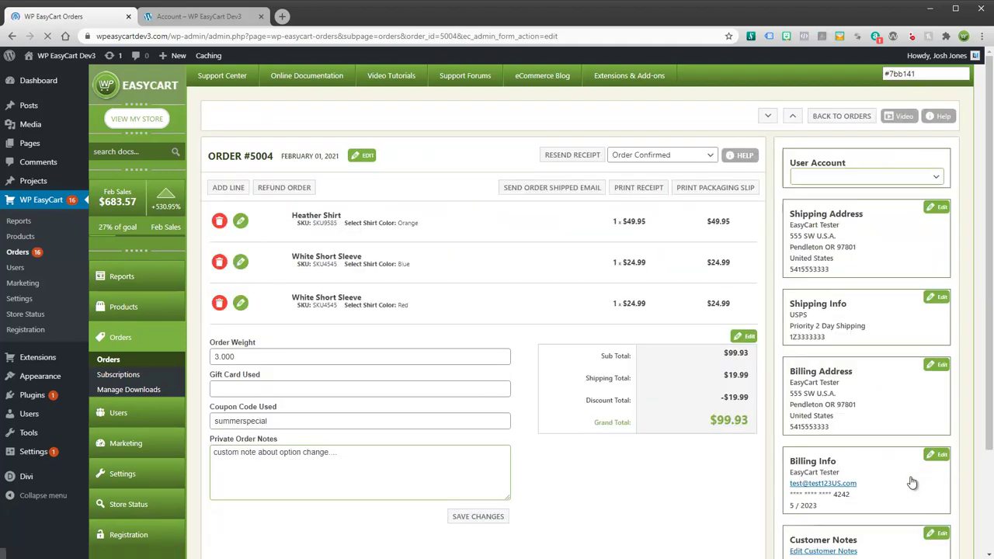
click(806, 180)
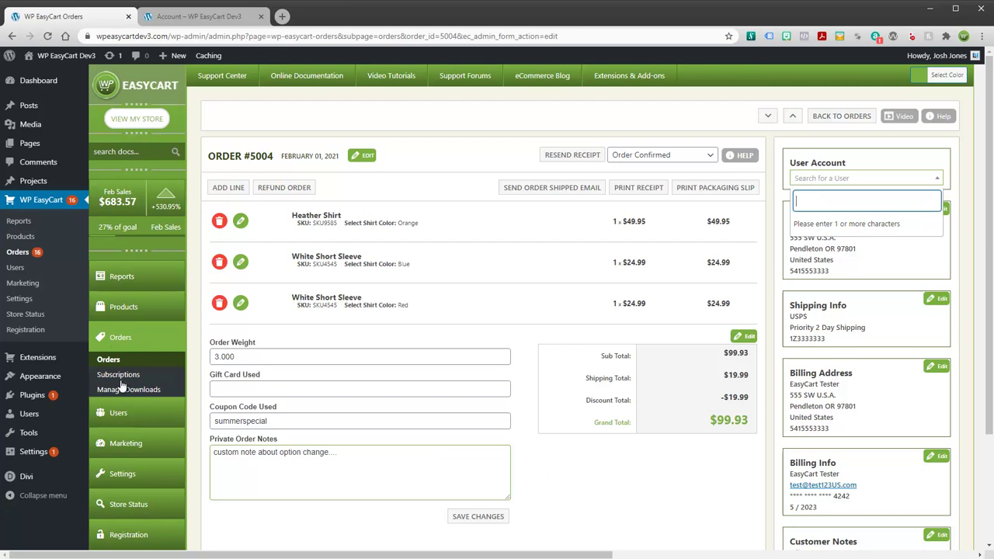
click(115, 416)
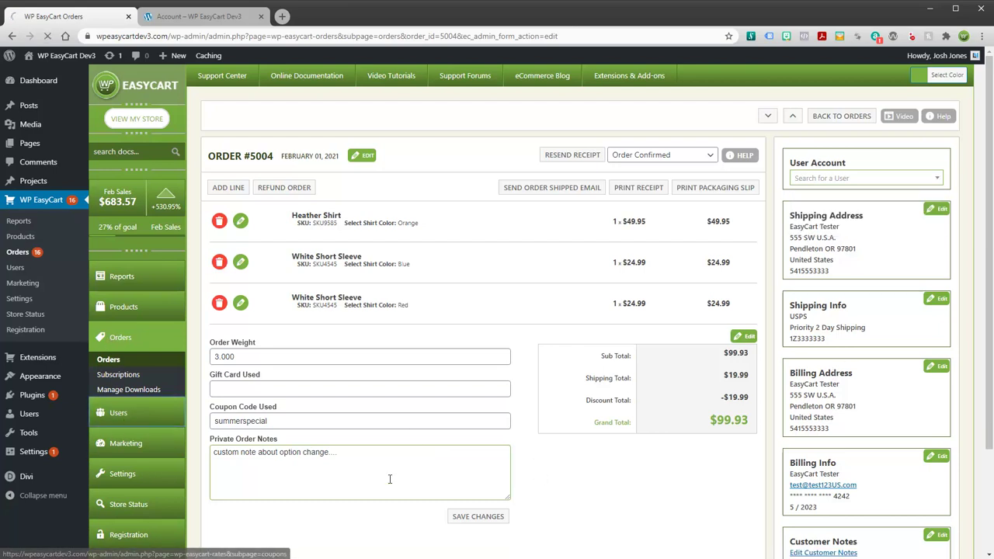